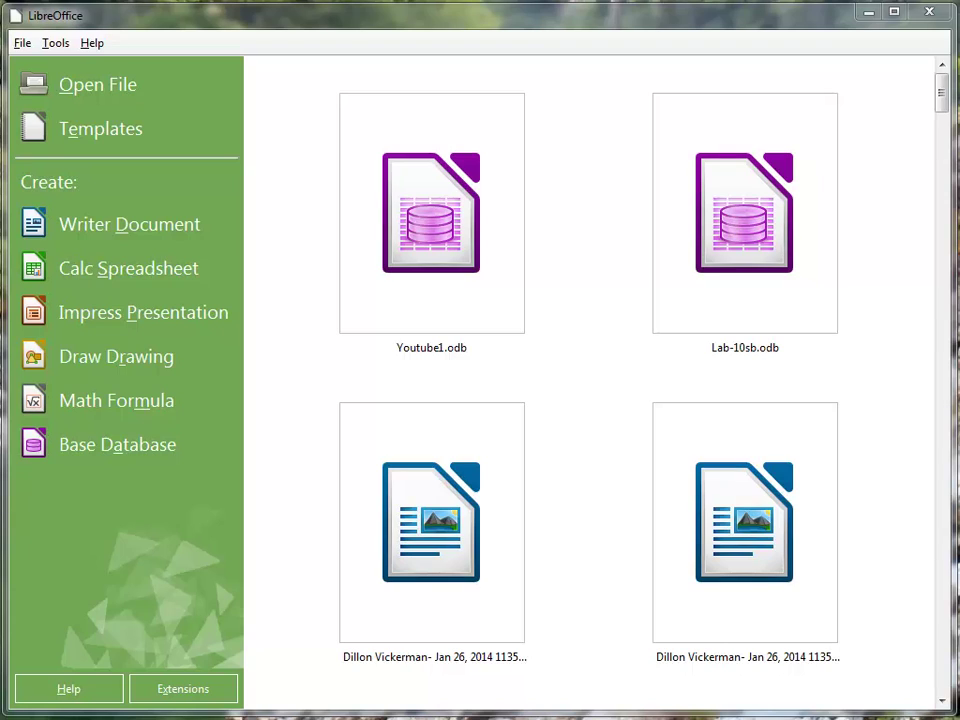
Start a new Base database in the Database Wizard and advance to the save-and-proceed step.
left_click(66, 444)
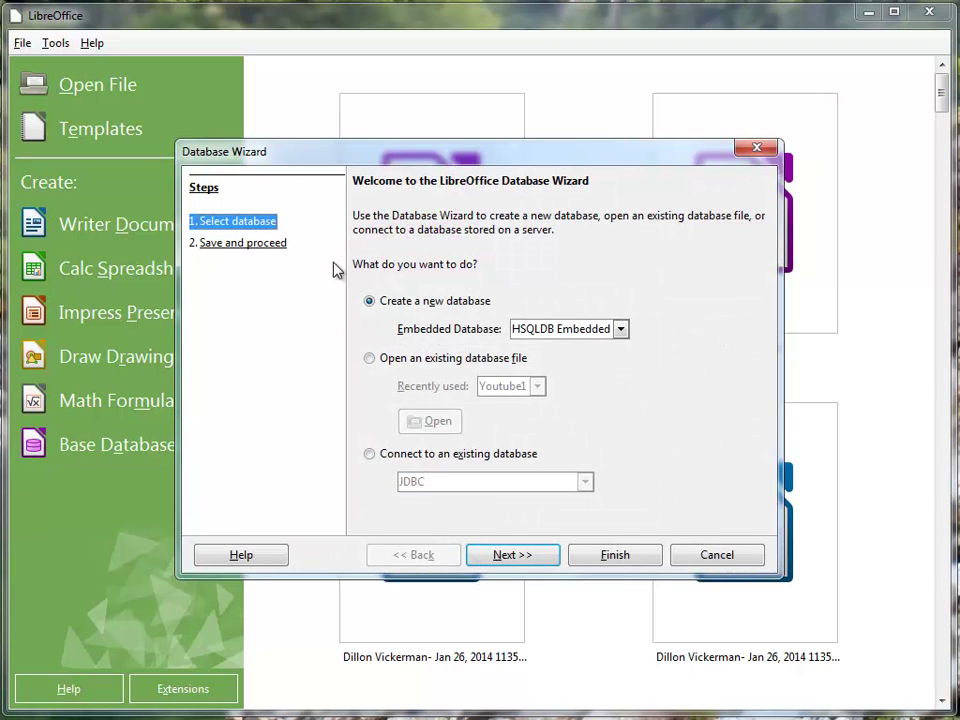
left_click(525, 559)
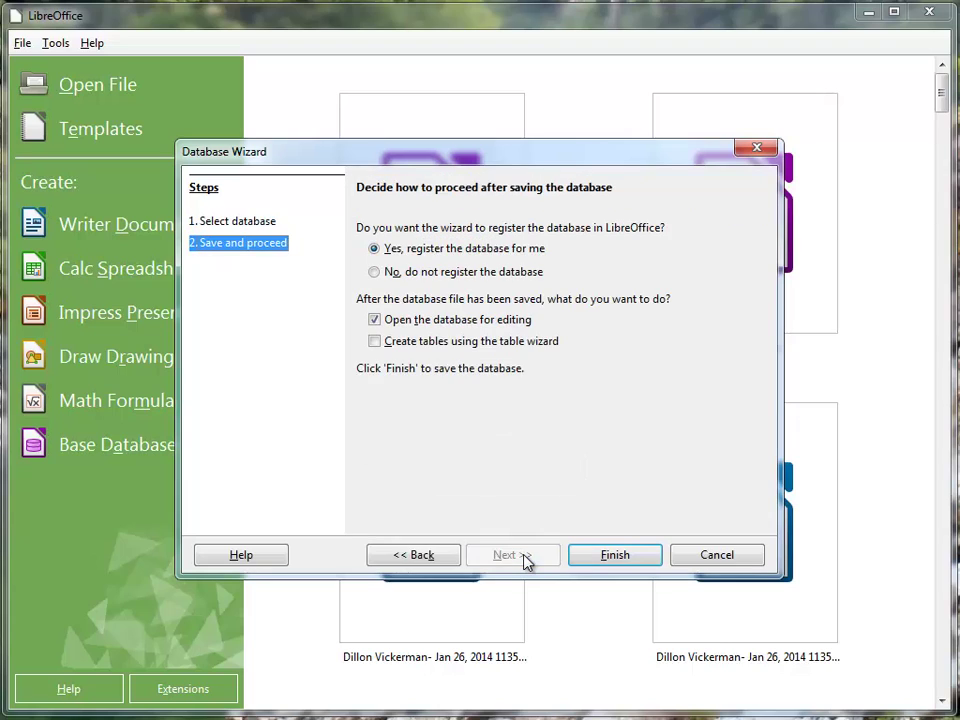
Save the new database as MusicCD.odb in the Temp folder and finish the wizard.
left_click(621, 558)
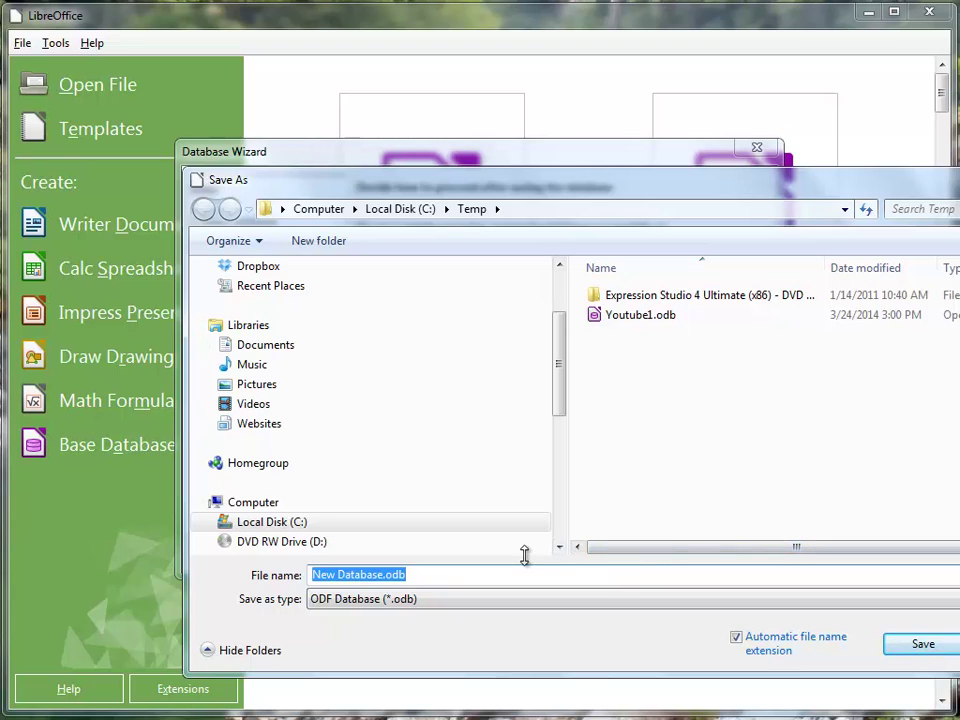
left_click(381, 576)
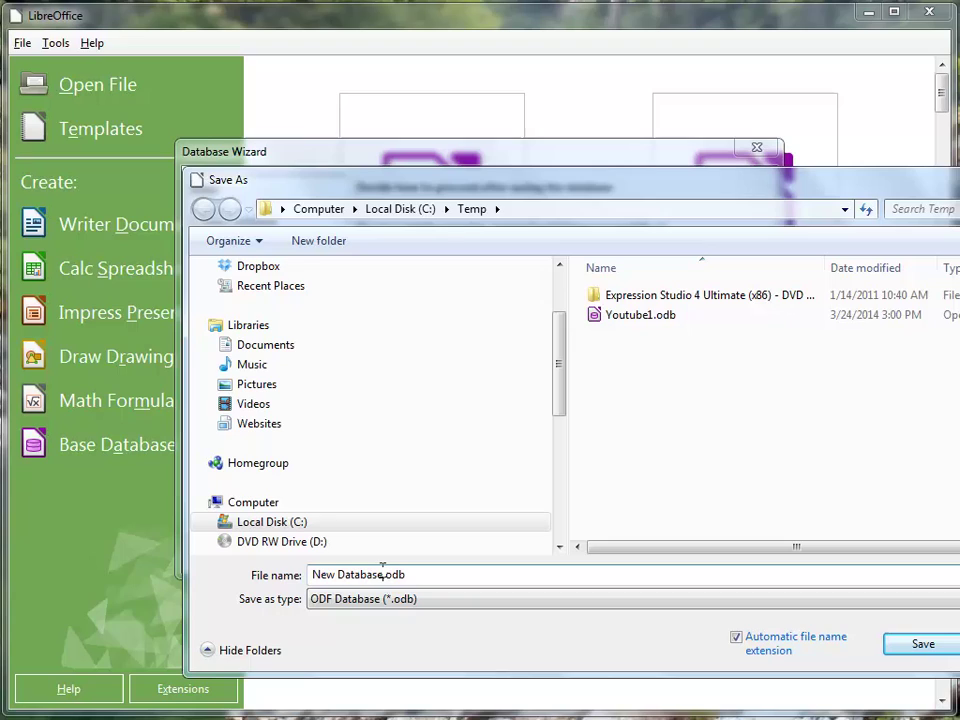
left_click_drag(383, 575, 296, 575)
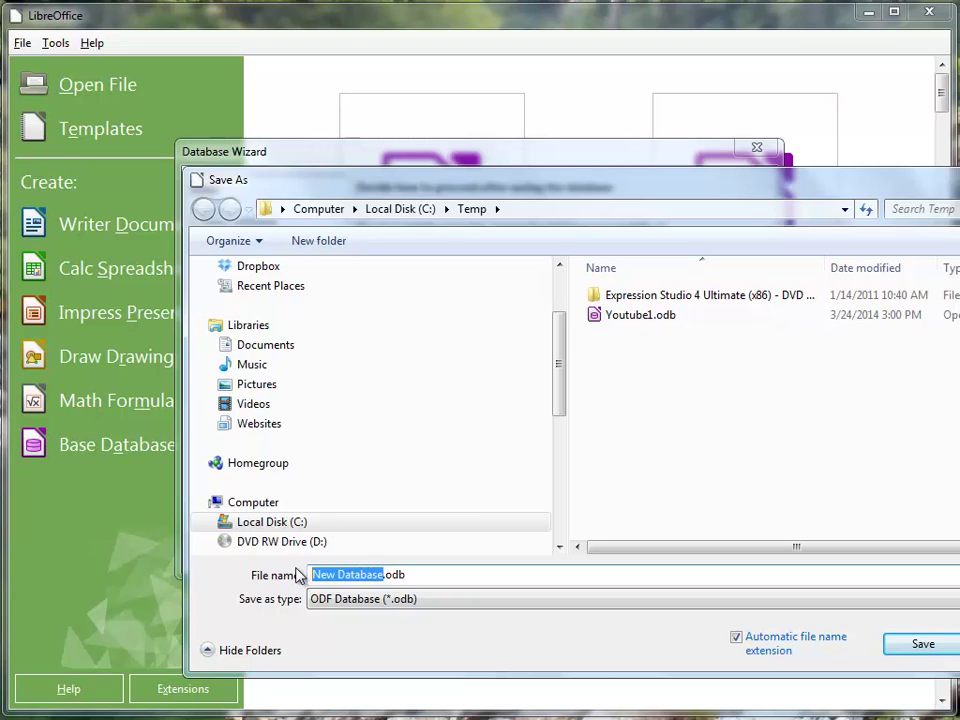
type("Music")
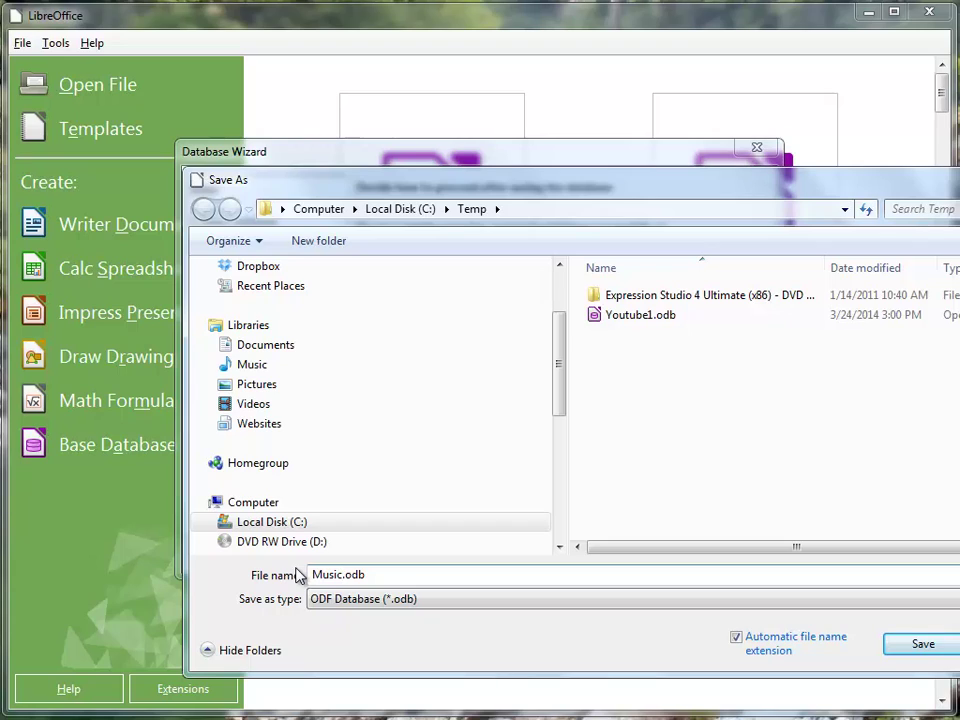
type("CDs")
key("BackSpace")
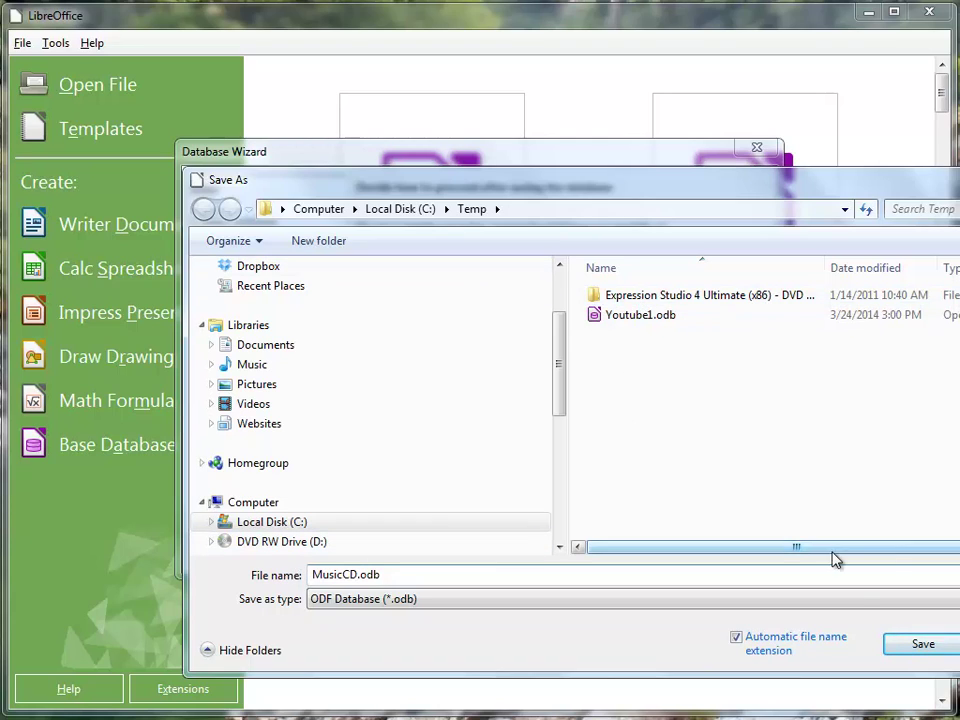
left_click(903, 647)
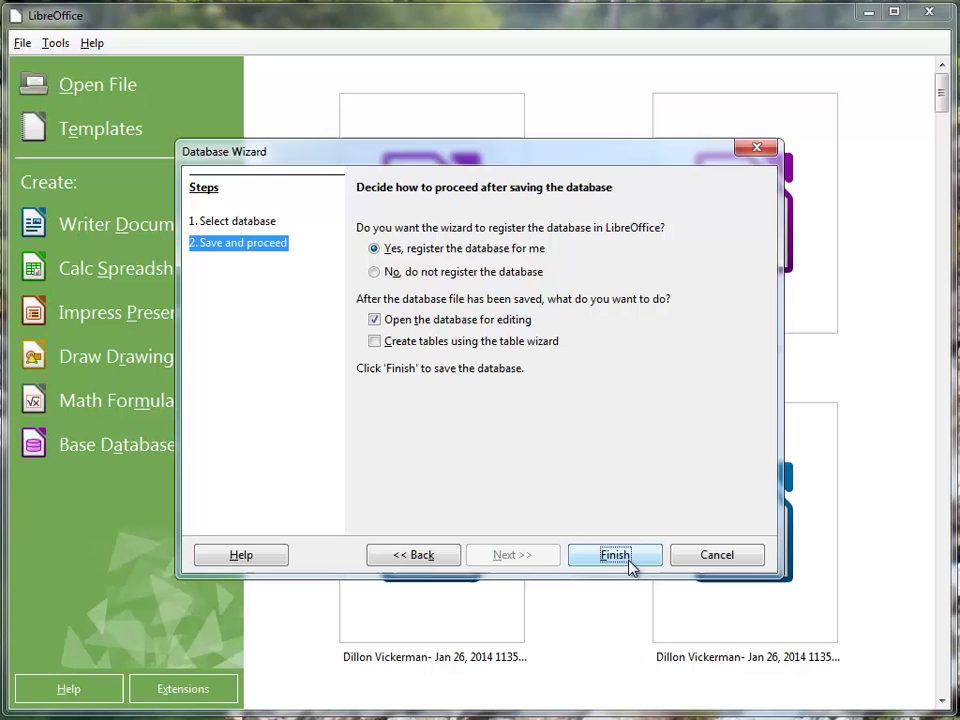
left_click(632, 565)
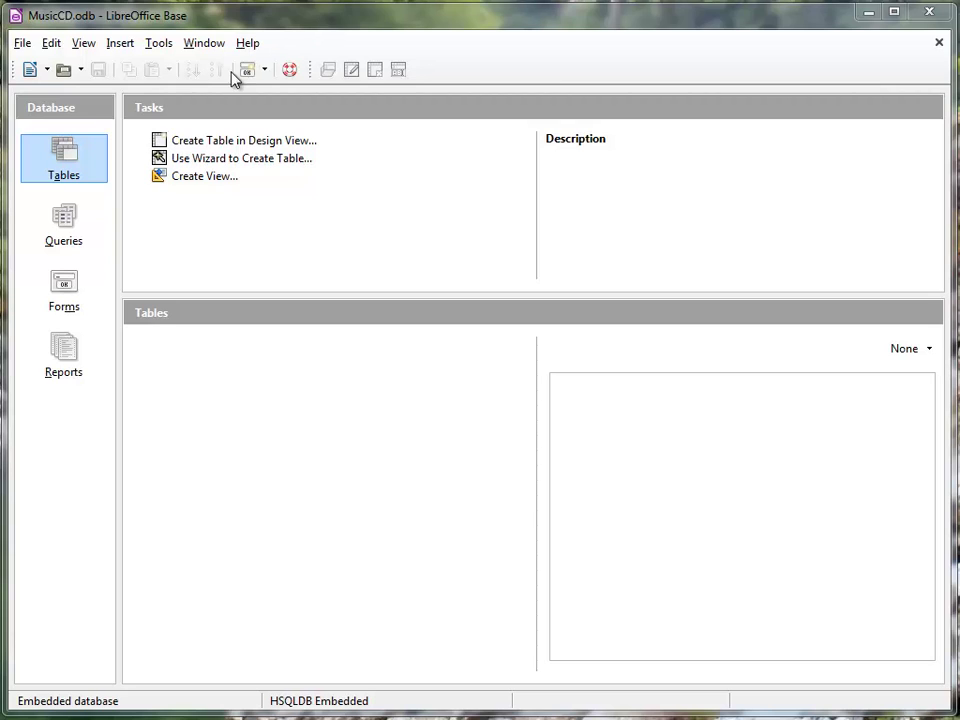
Create a new table design whose first field, Artist_ID, is an Integer primary key.
left_click(190, 145)
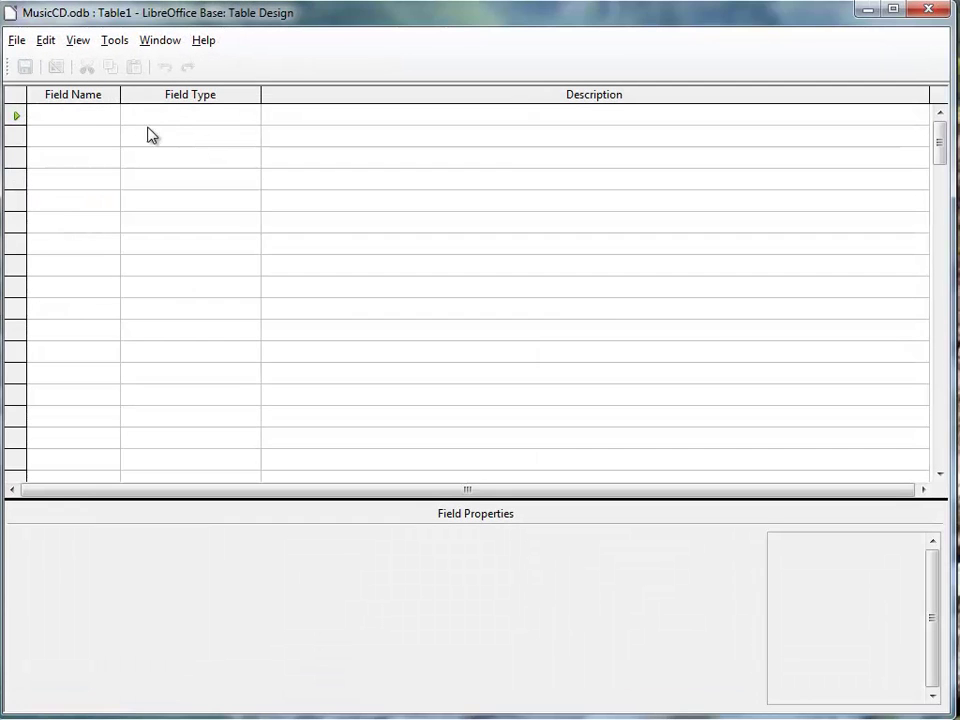
left_click(62, 114)
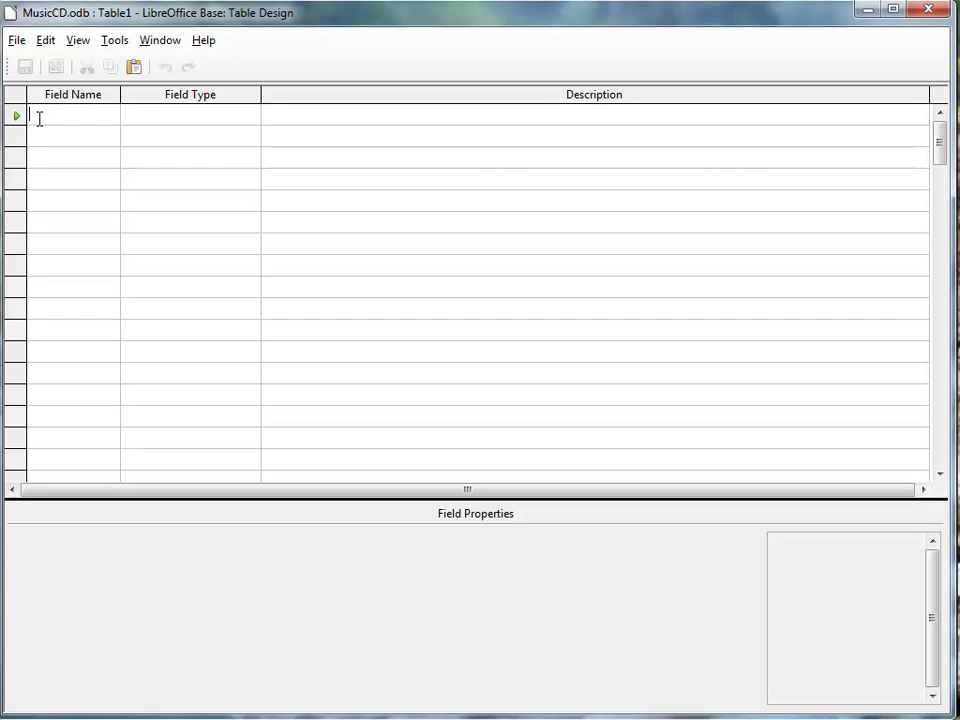
type("Artist")
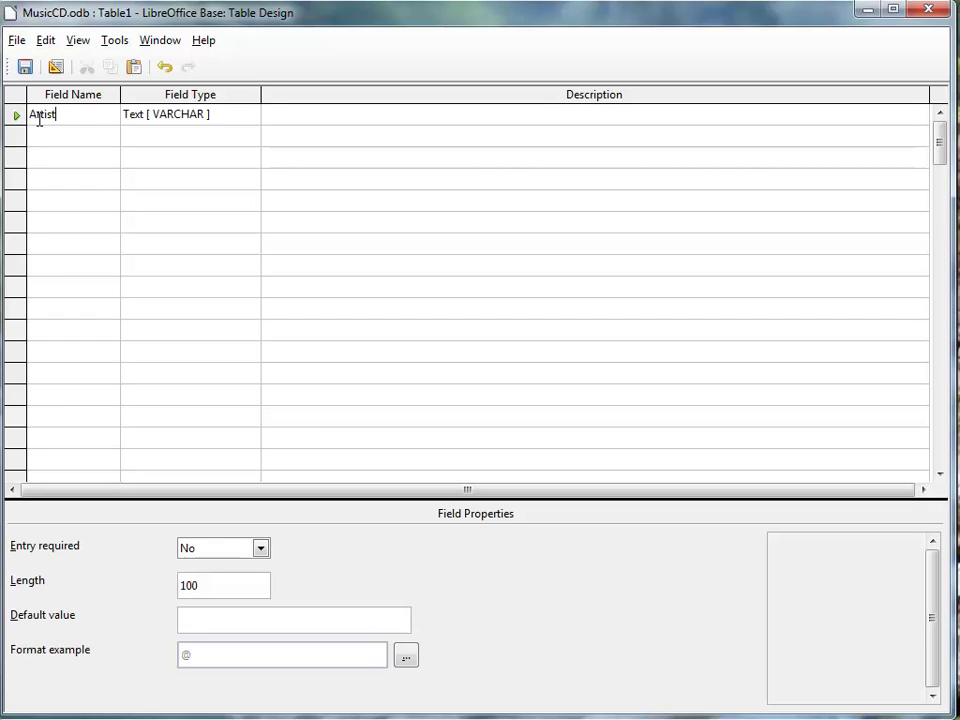
type("_ID")
right_click(16, 120)
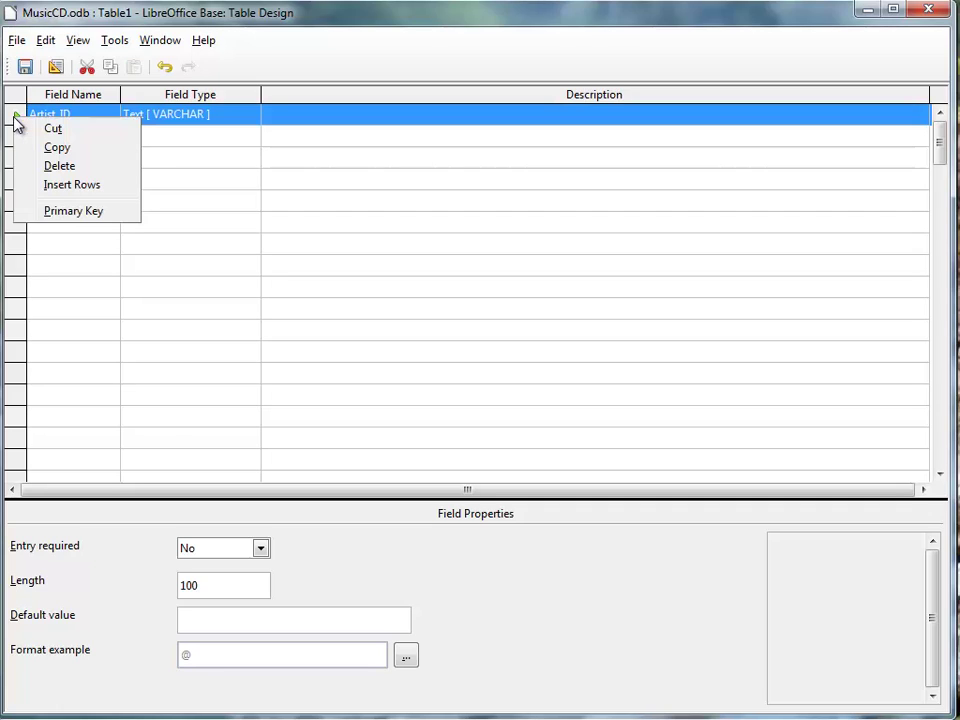
left_click(54, 215)
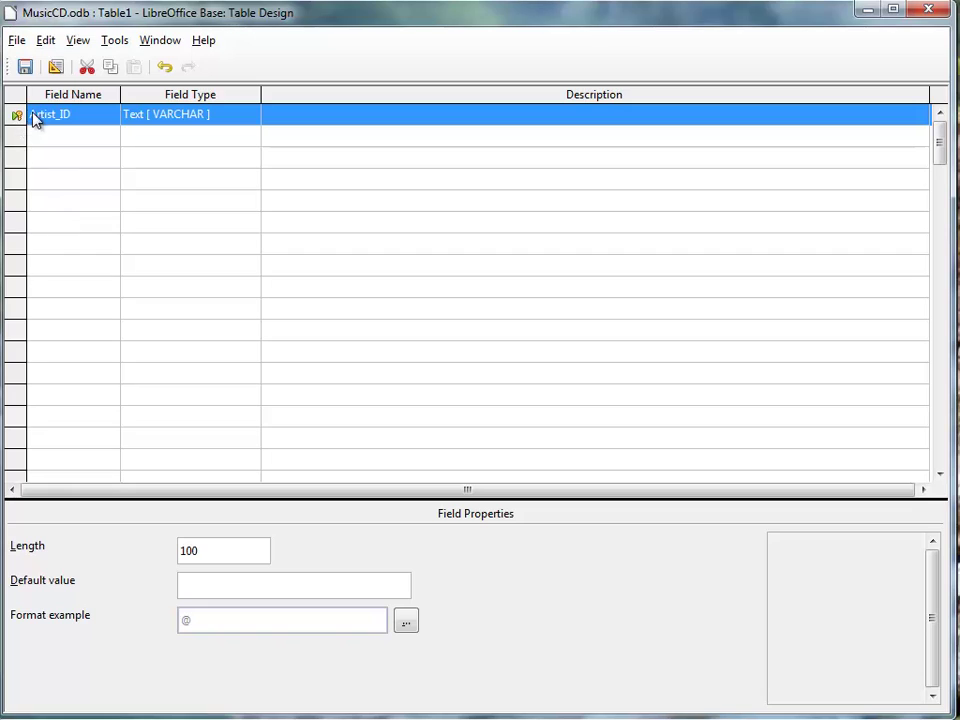
left_click(209, 121)
left_click(254, 115)
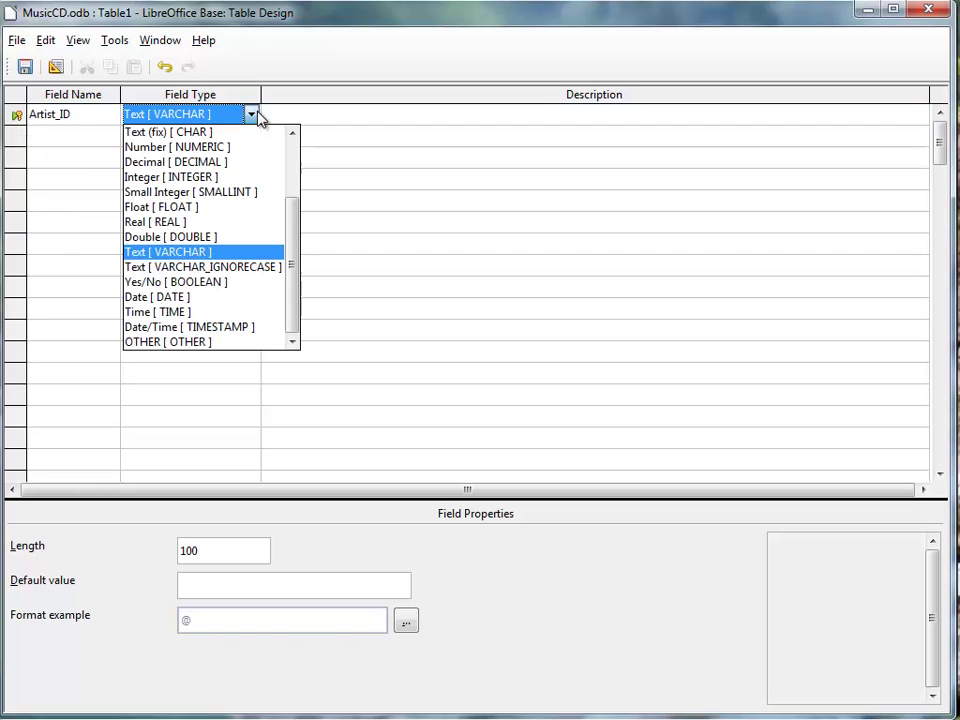
left_click(218, 179)
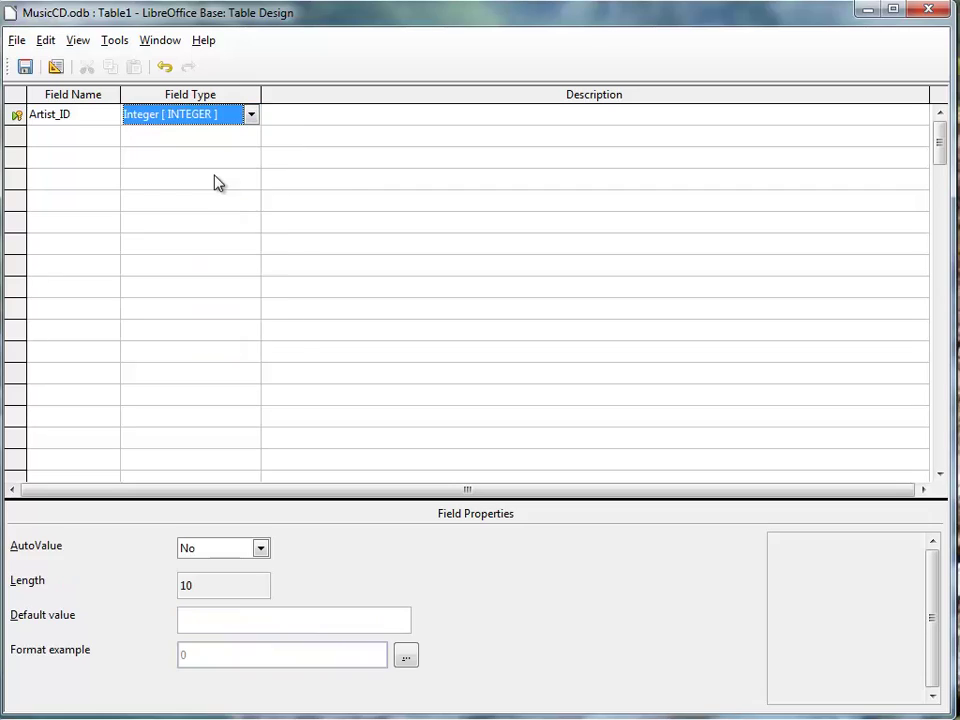
left_click(77, 136)
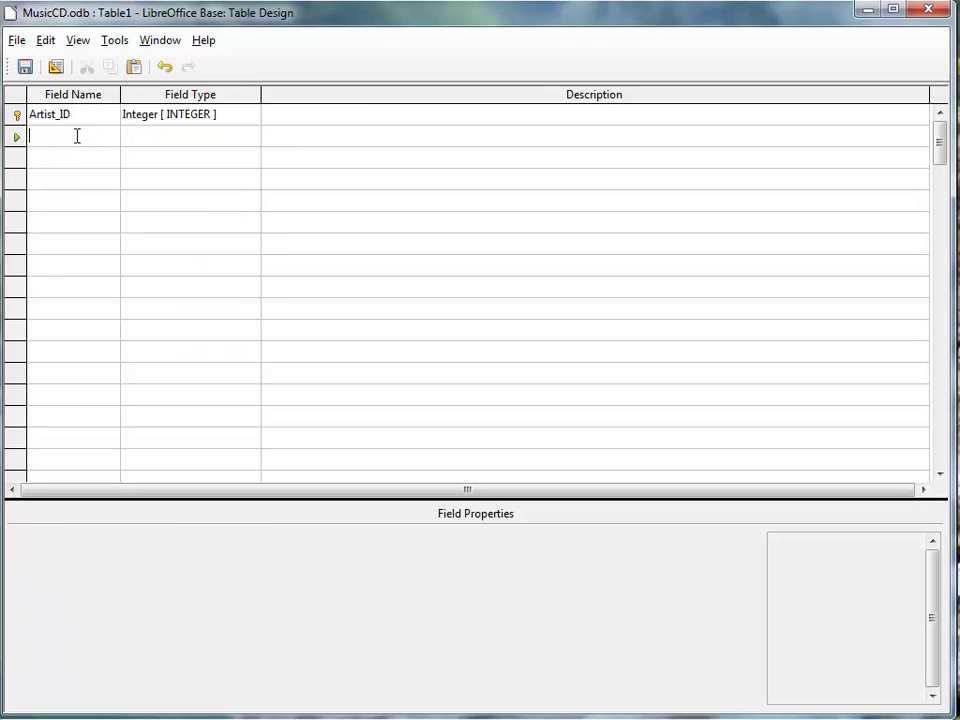
Add the Artist and Genre text fields to the table design.
type("Artist")
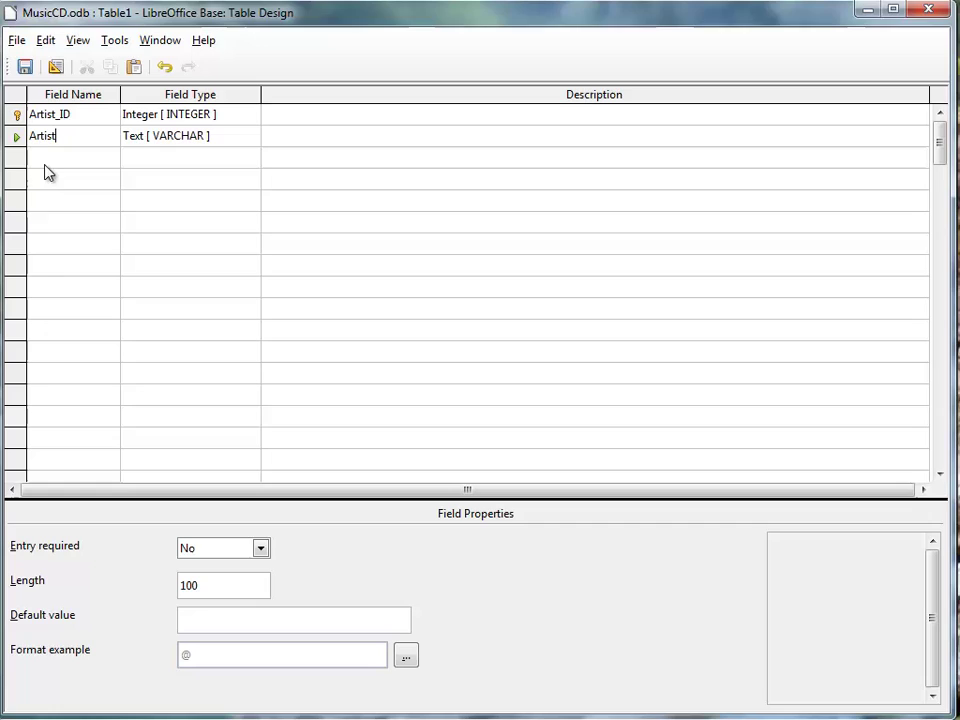
left_click(51, 157)
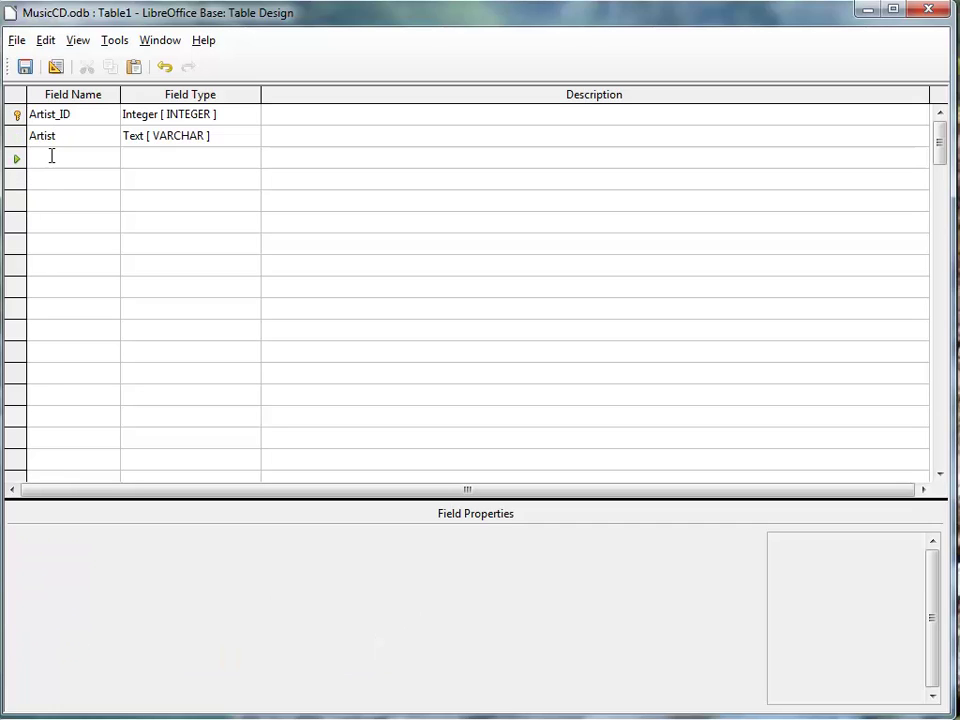
type("G")
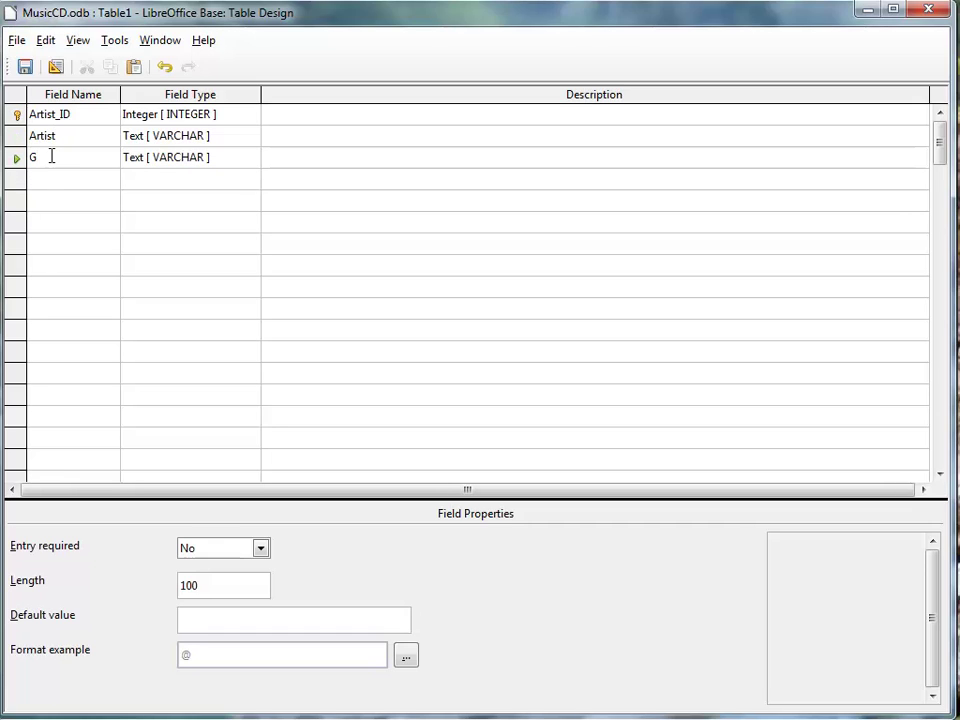
type("enre")
left_click(71, 180)
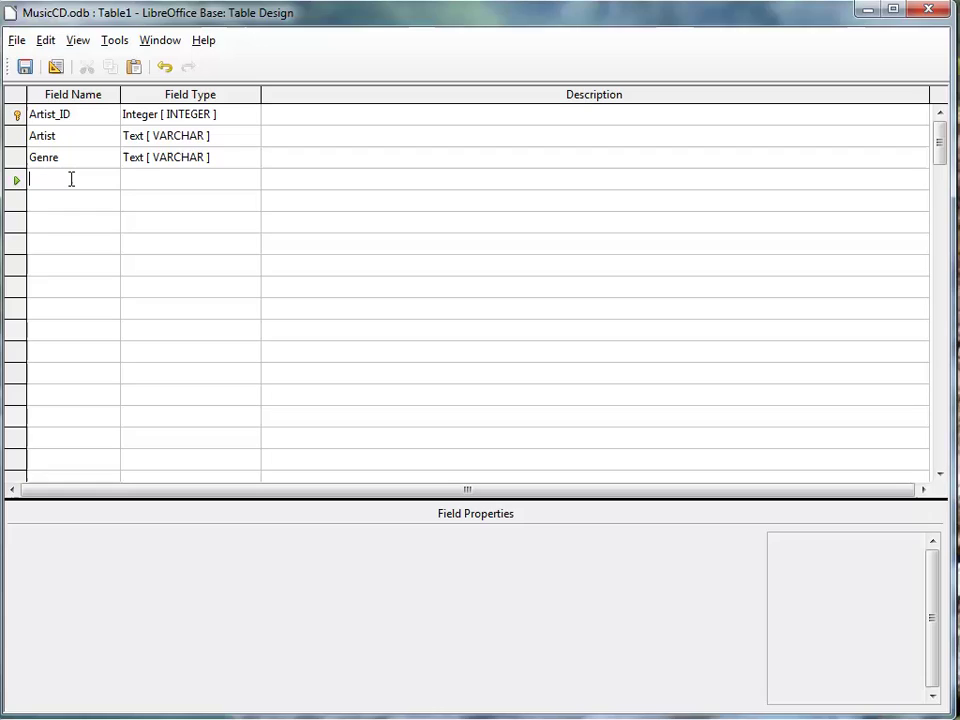
Add a Rating field of type Number with length 1.
type("Rating")
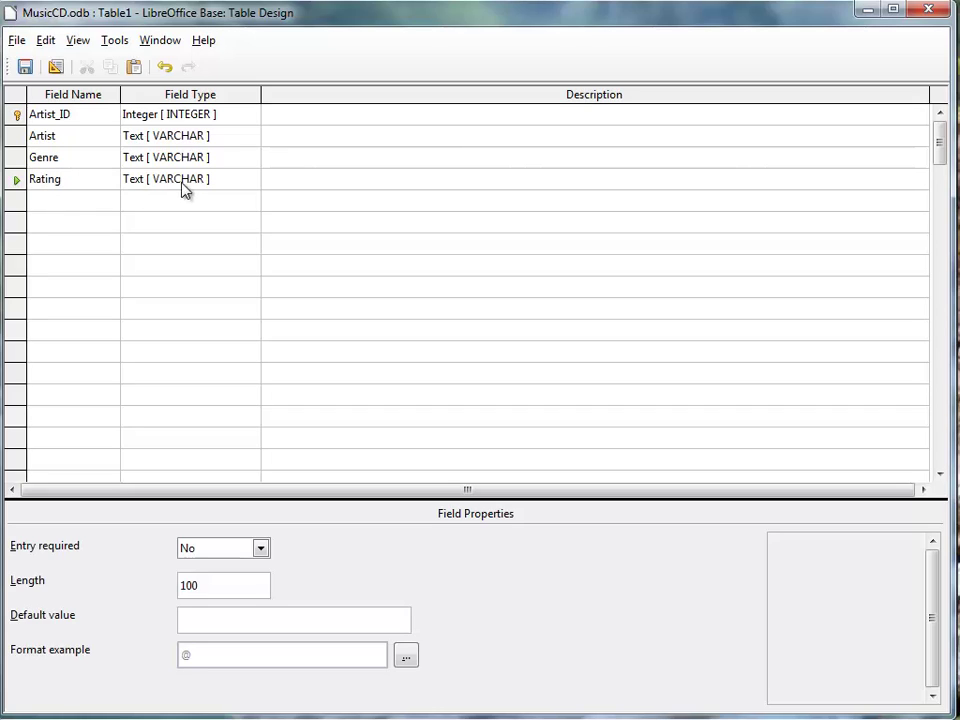
left_click(190, 182)
left_click(251, 180)
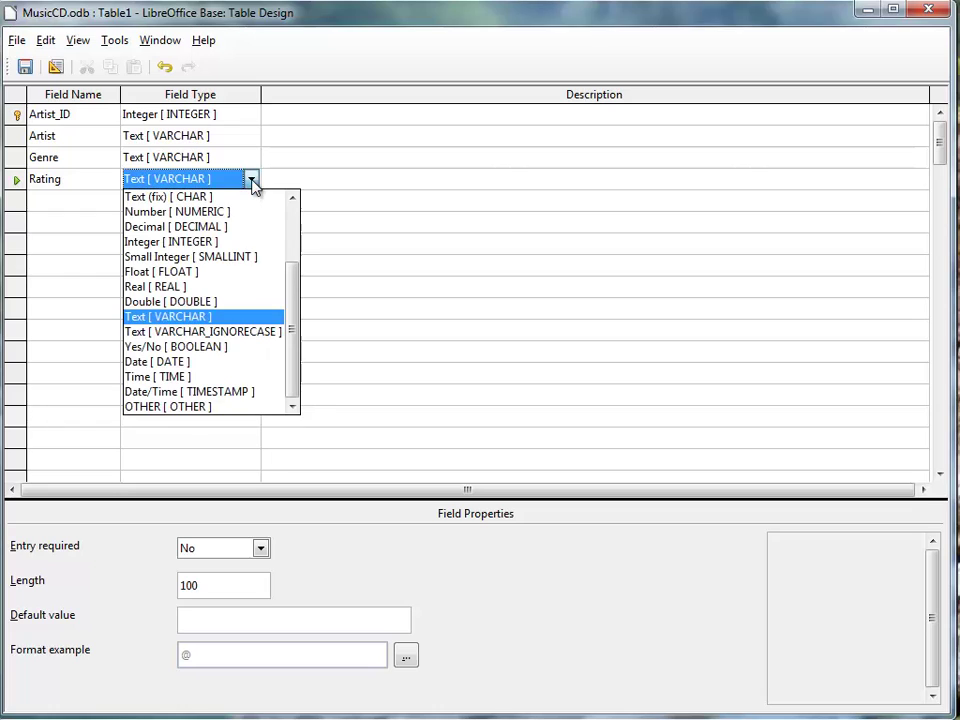
left_click(235, 212)
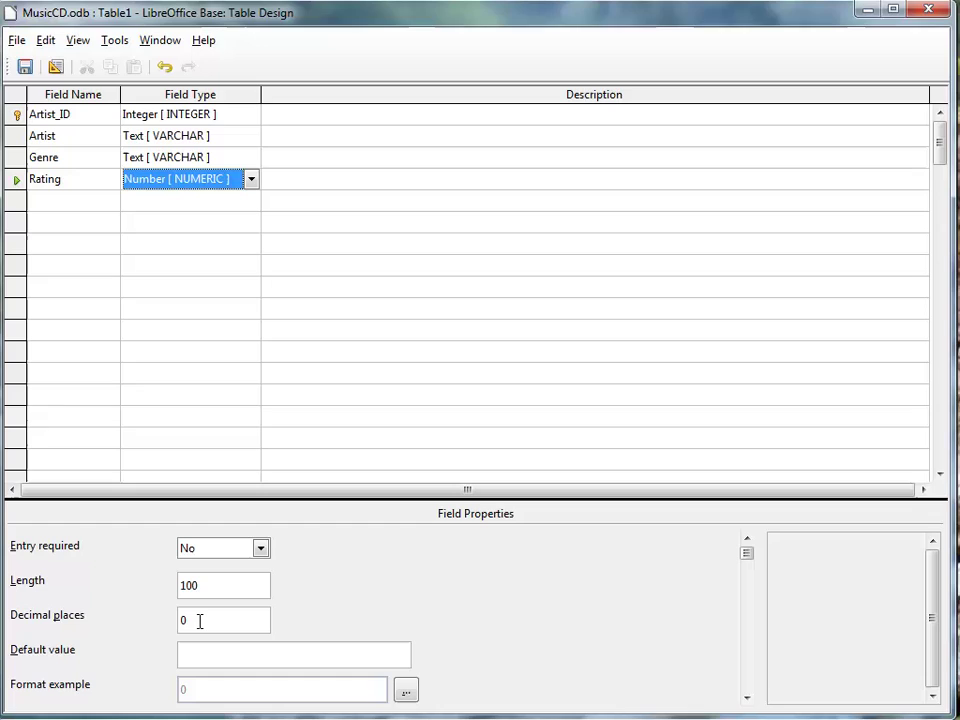
left_click_drag(199, 587, 157, 594)
type("1")
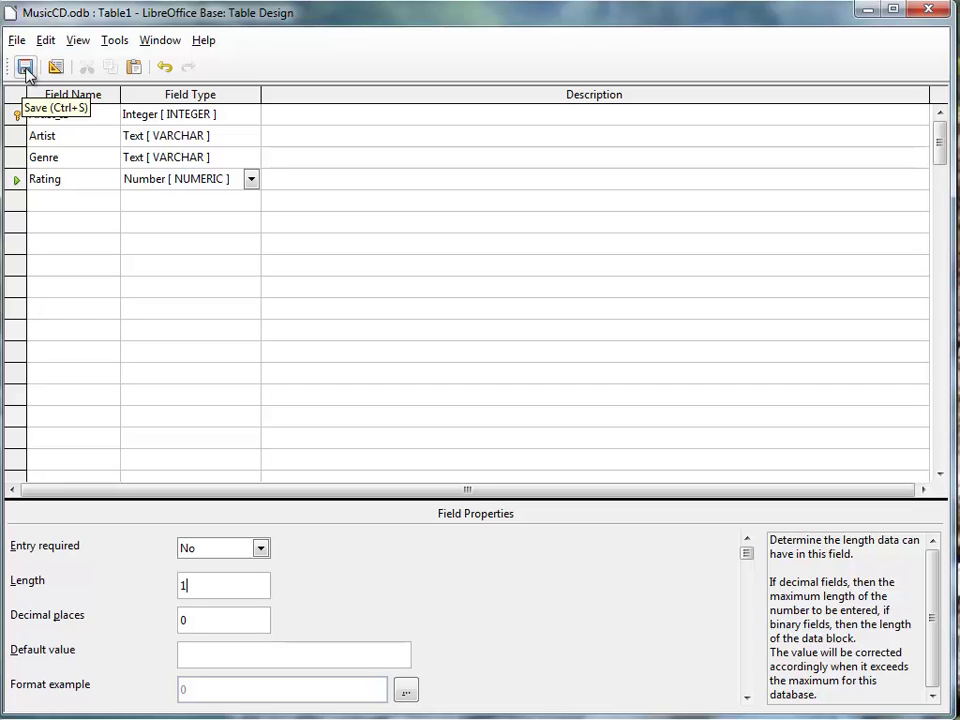
Save the table design as Artists and close it, keeping the changes.
left_click(26, 68)
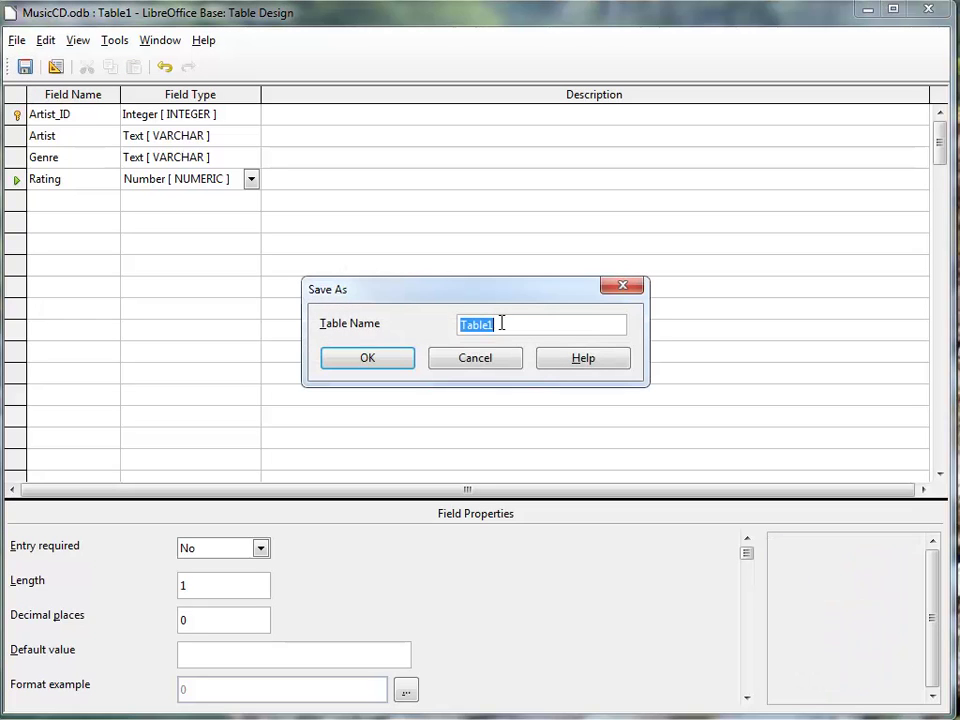
type("Artists")
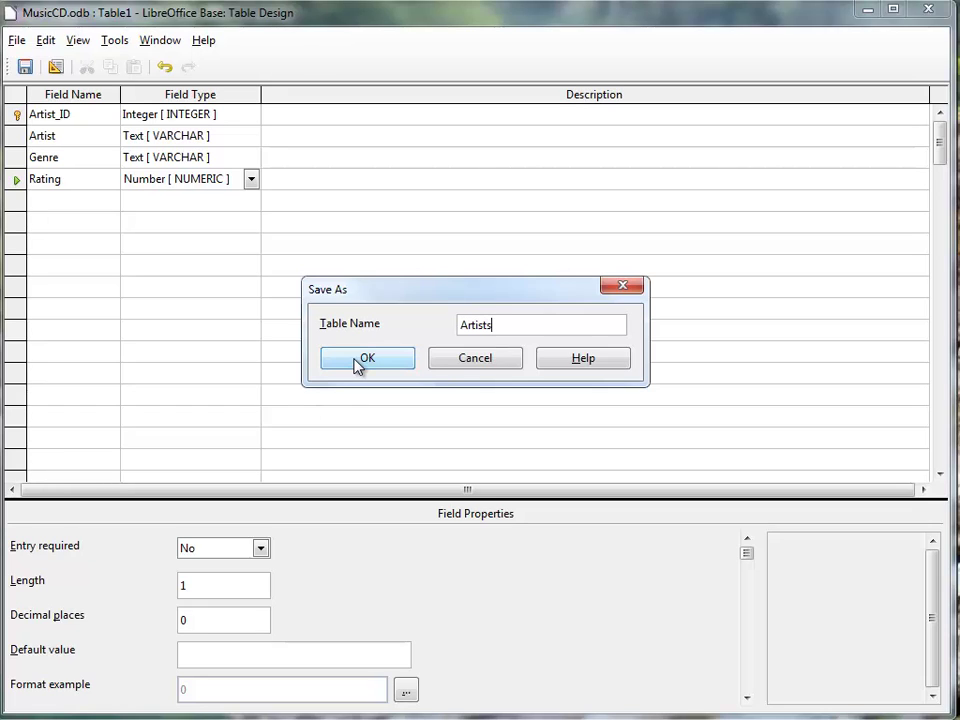
left_click(356, 362)
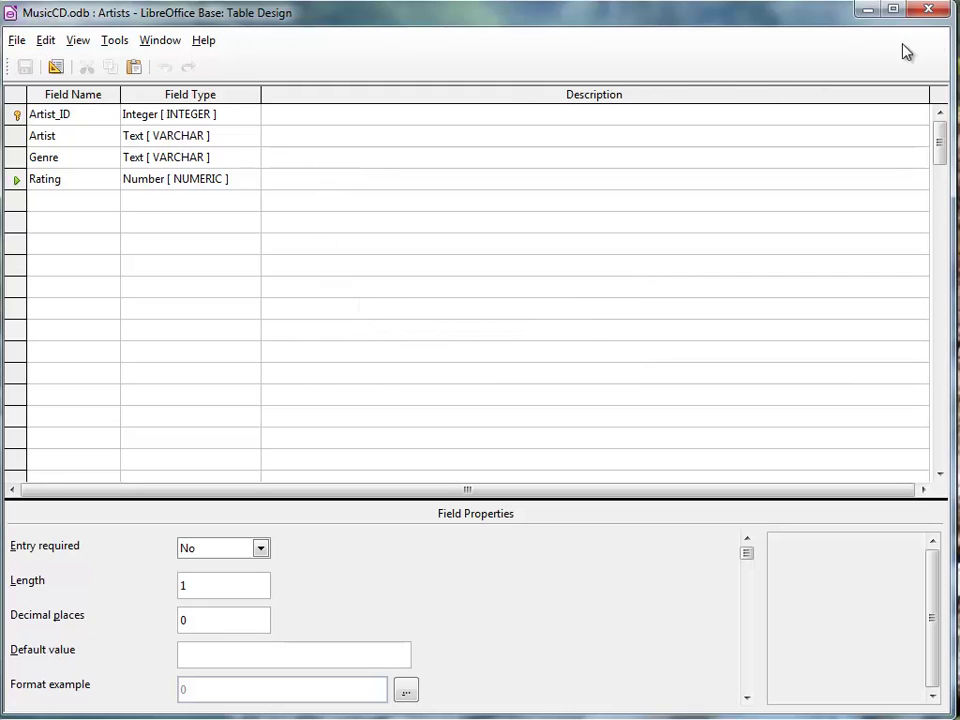
left_click(928, 9)
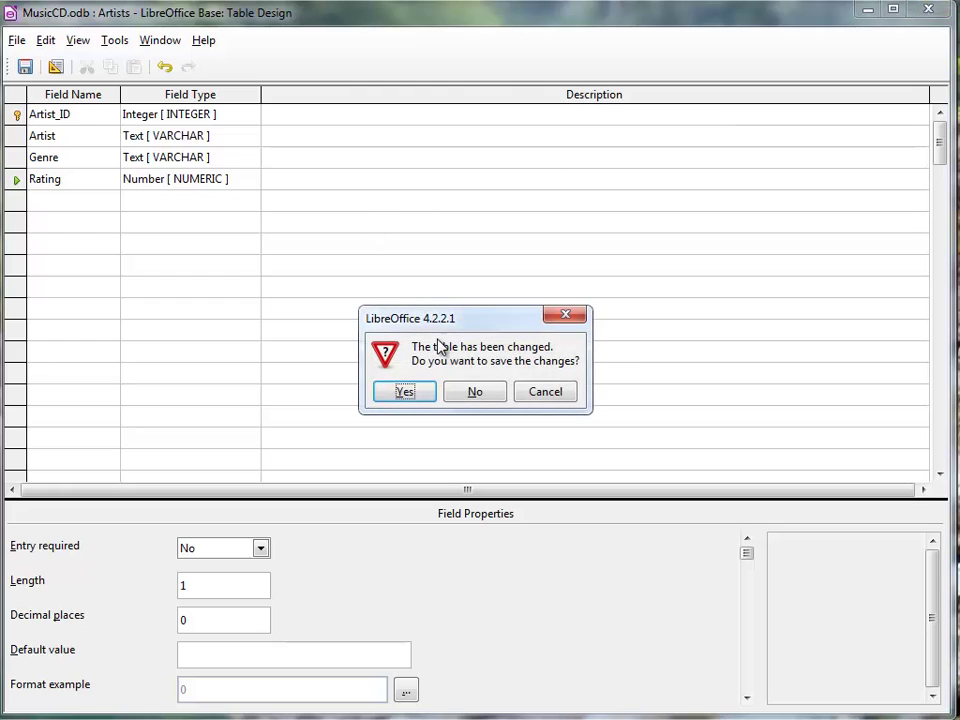
left_click(405, 393)
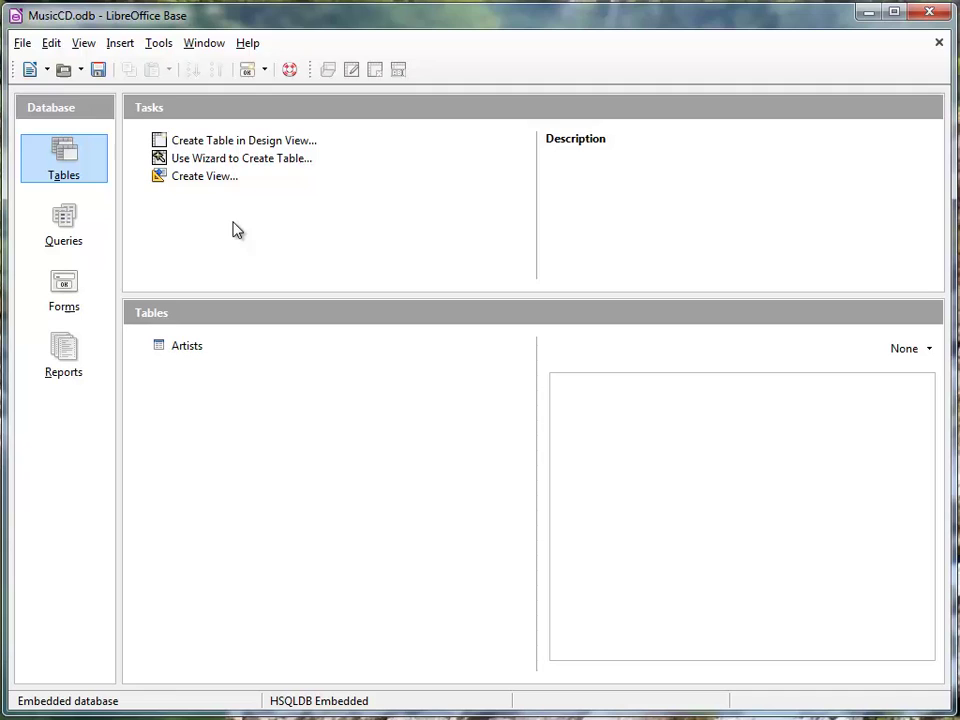
Start a new table design with Album_ID as an Integer primary key.
left_click(221, 143)
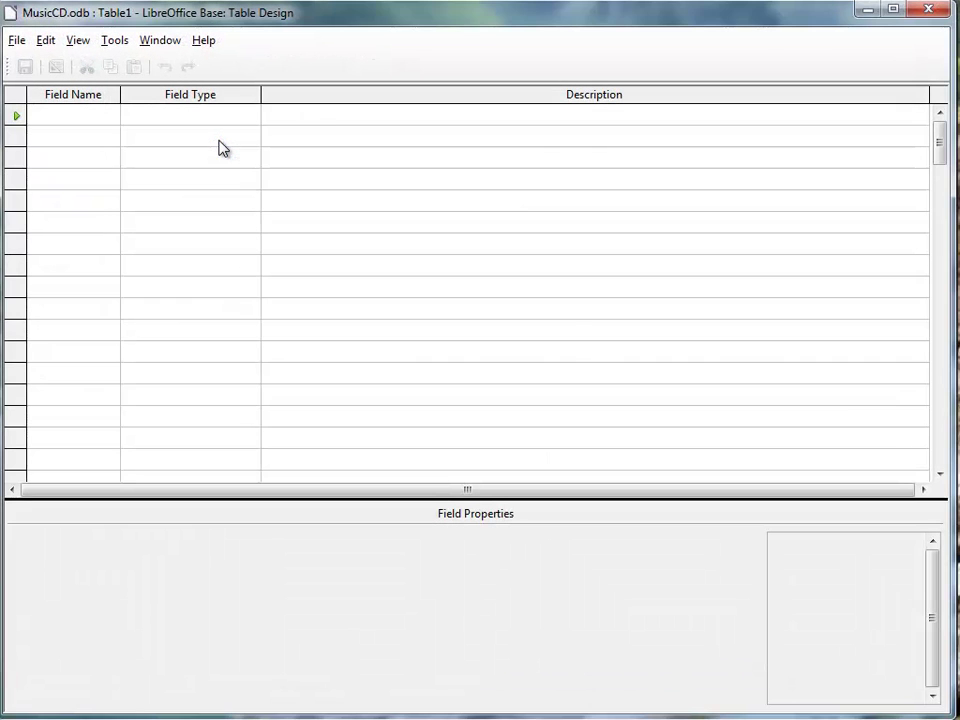
left_click(37, 115)
type("Album")
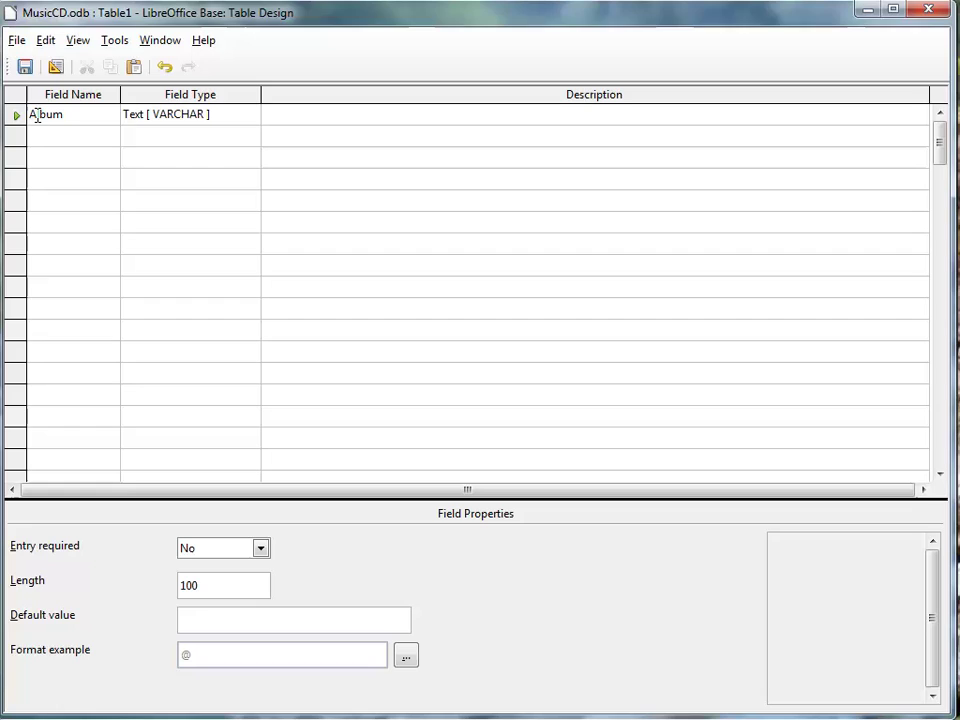
type("_ID")
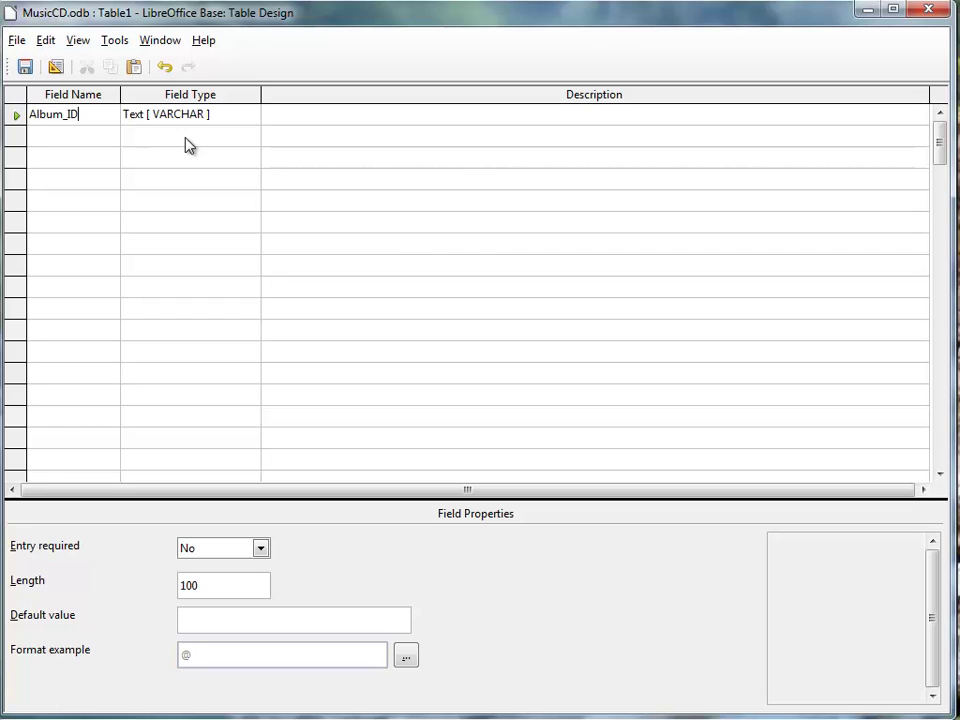
right_click(15, 118)
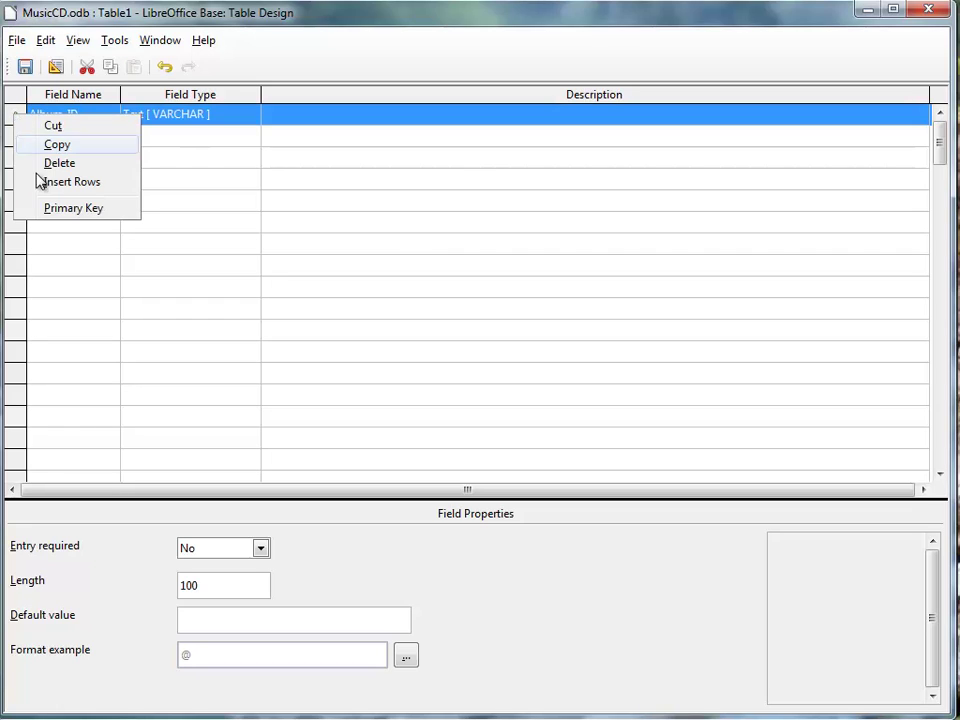
left_click(47, 209)
left_click(210, 117)
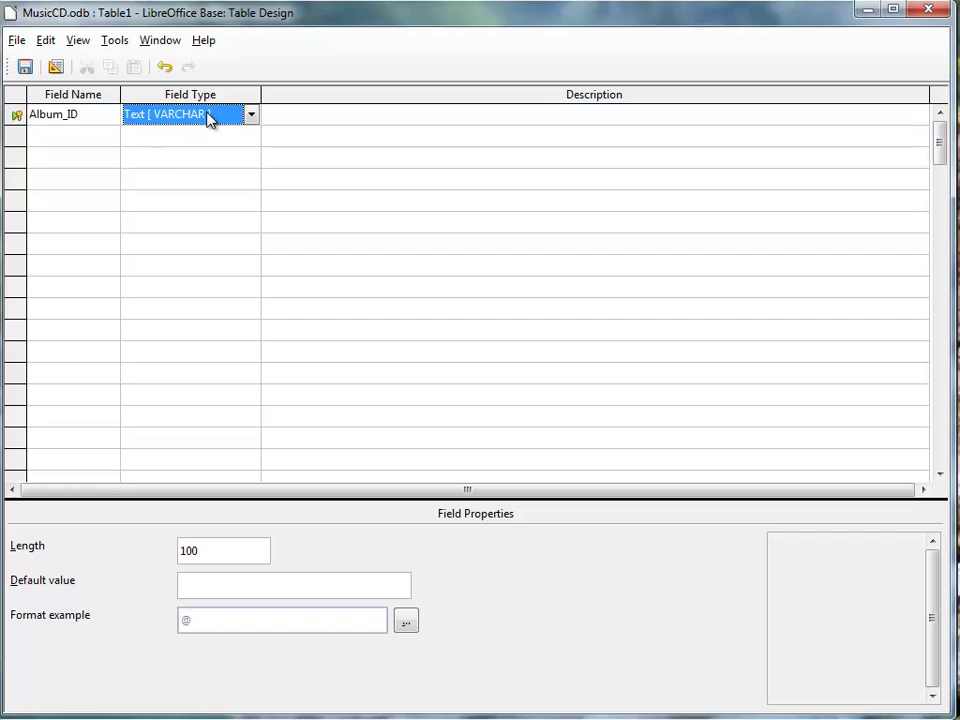
left_click(251, 115)
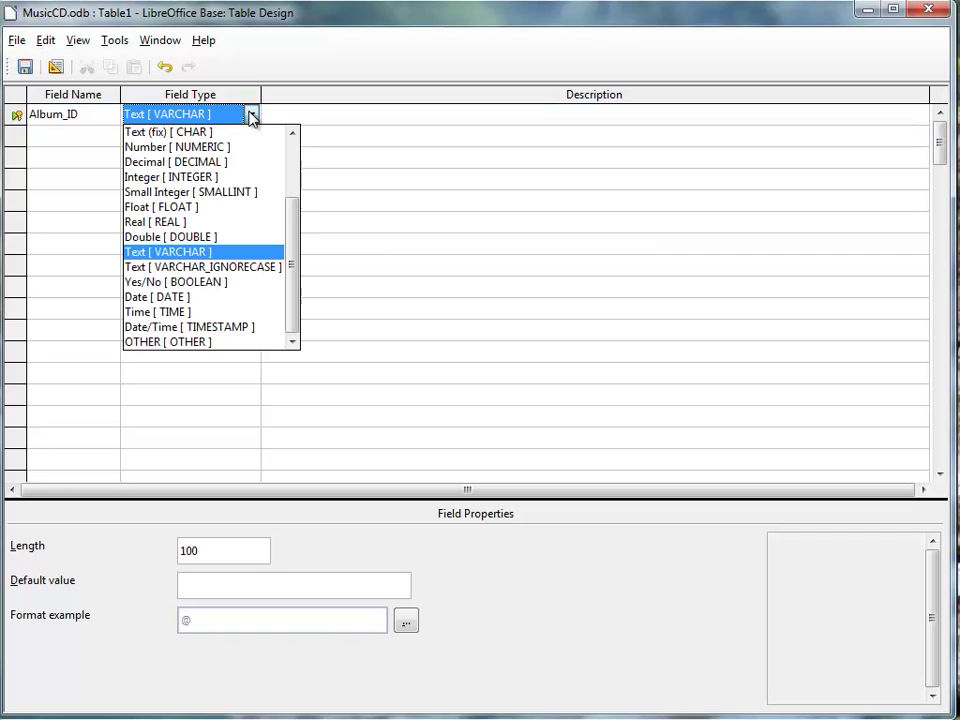
left_click(214, 177)
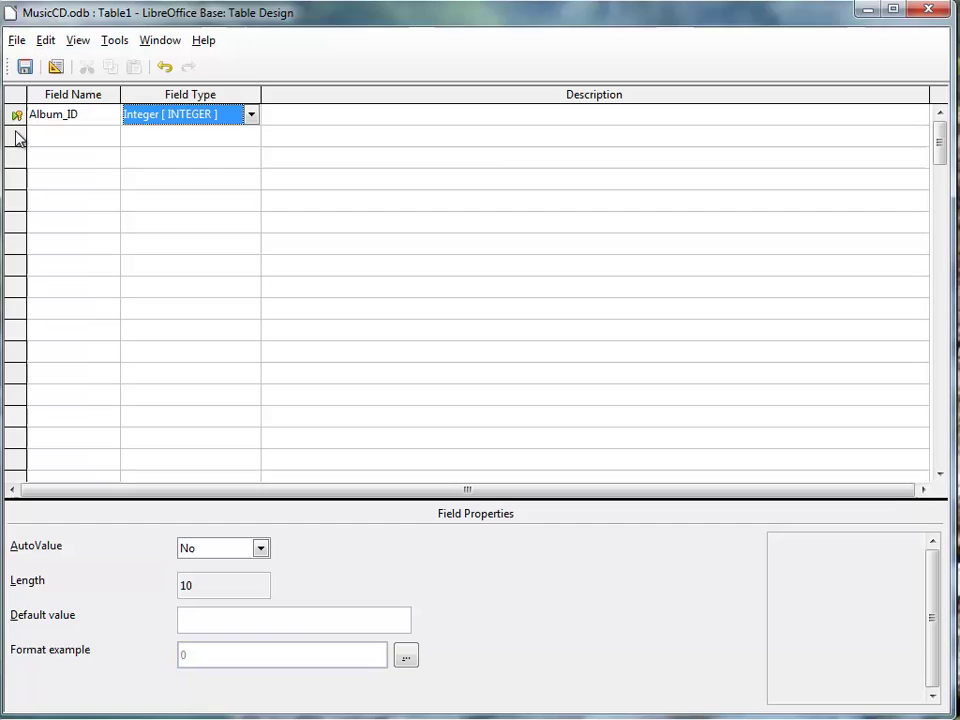
left_click(52, 135)
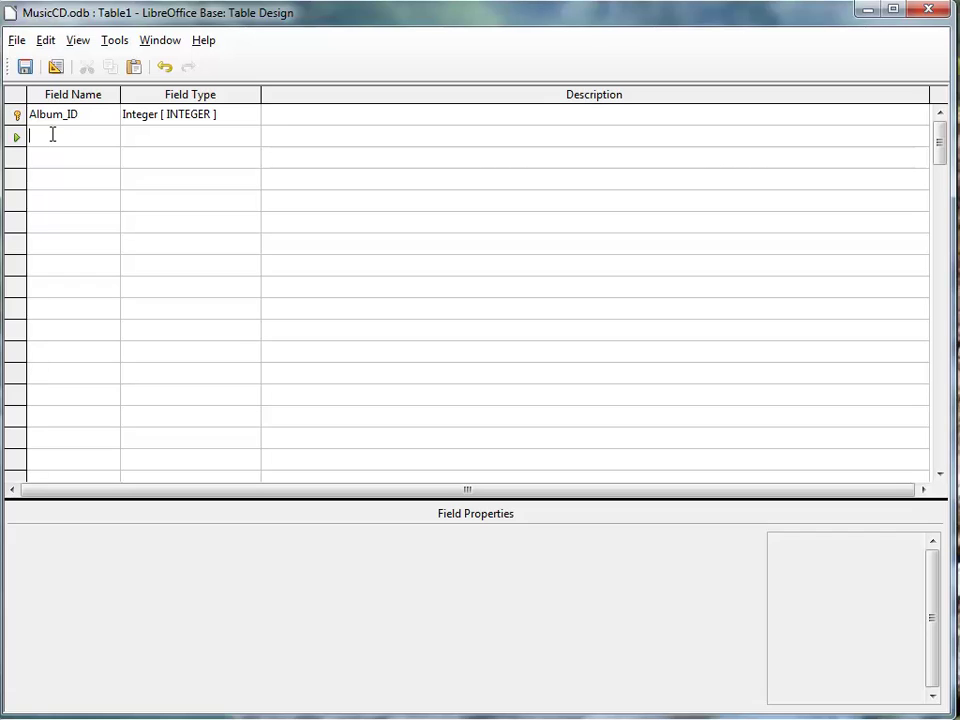
Add a Title text field and a Release_Year Number field with length 4.
type("Title")
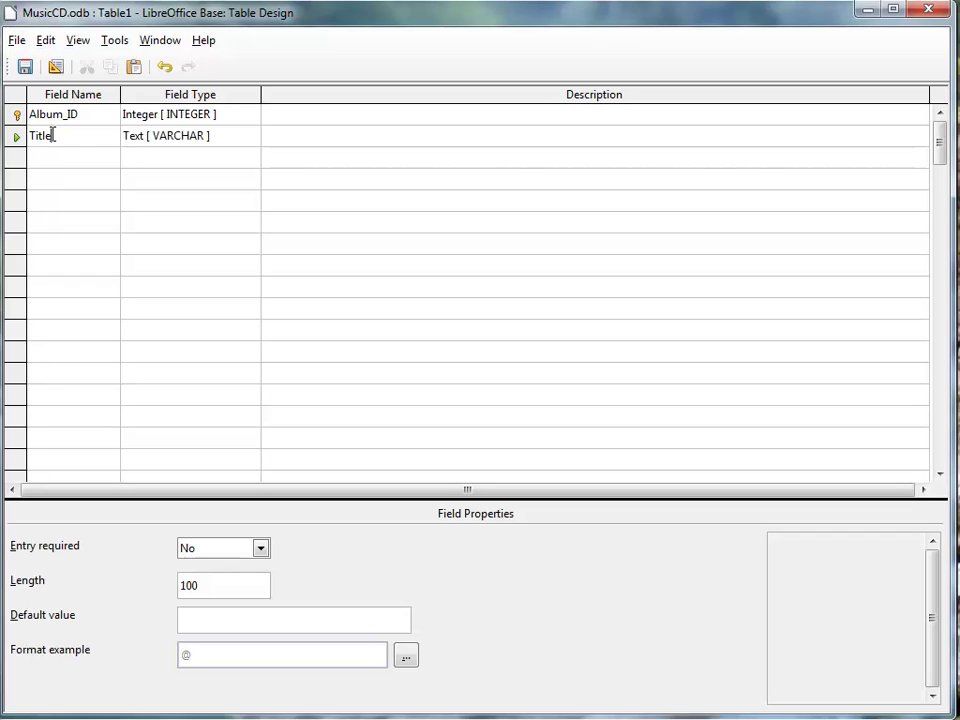
left_click(54, 158)
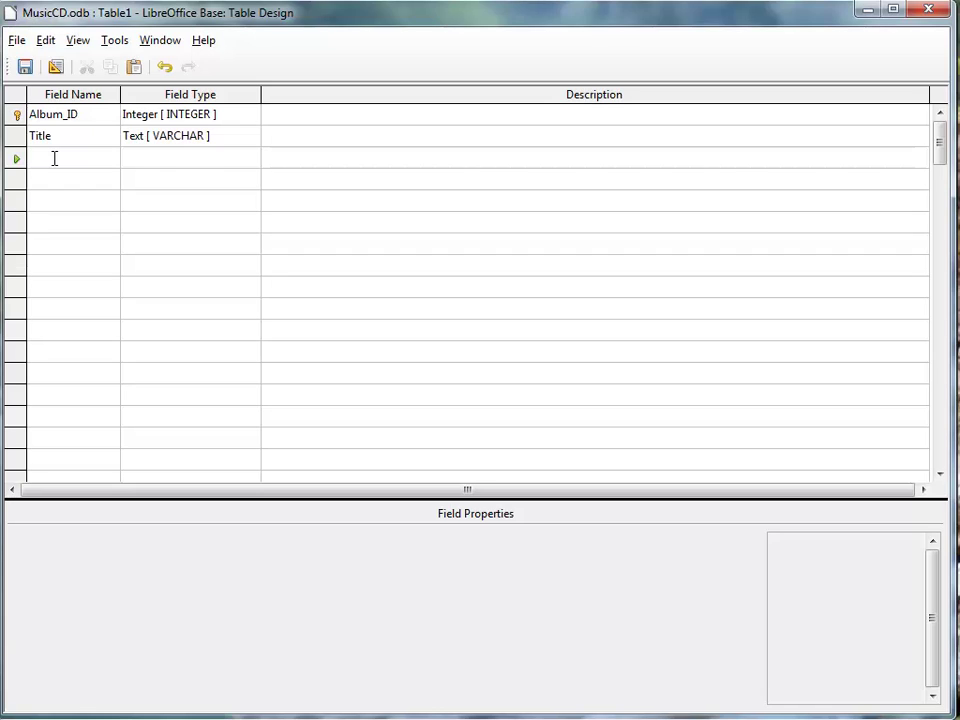
type("Relea")
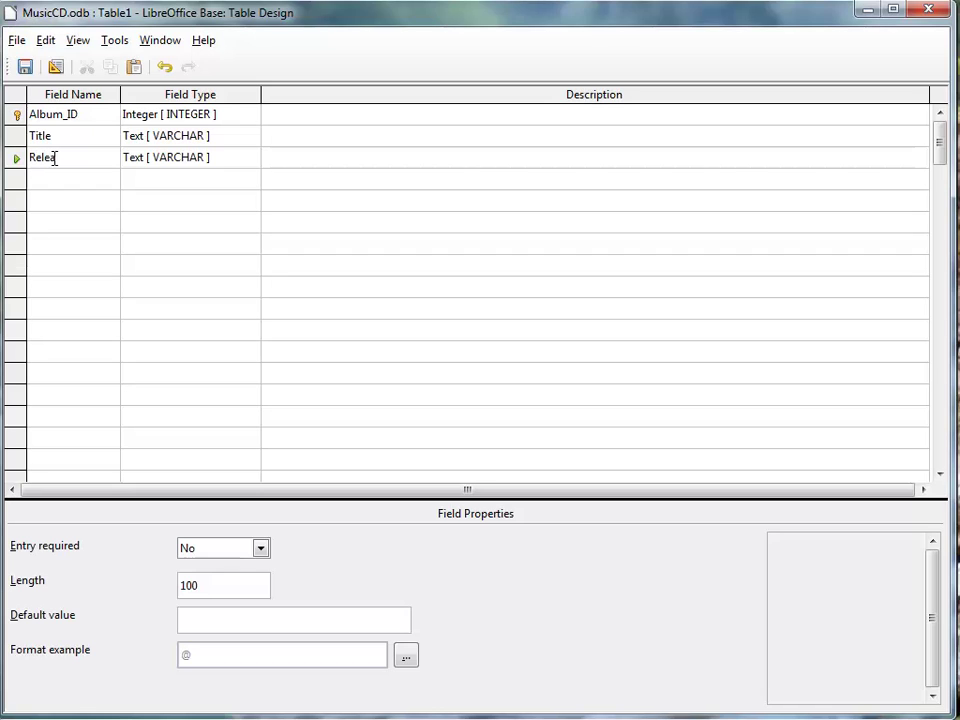
type("se_Year")
left_click(226, 160)
left_click(252, 163)
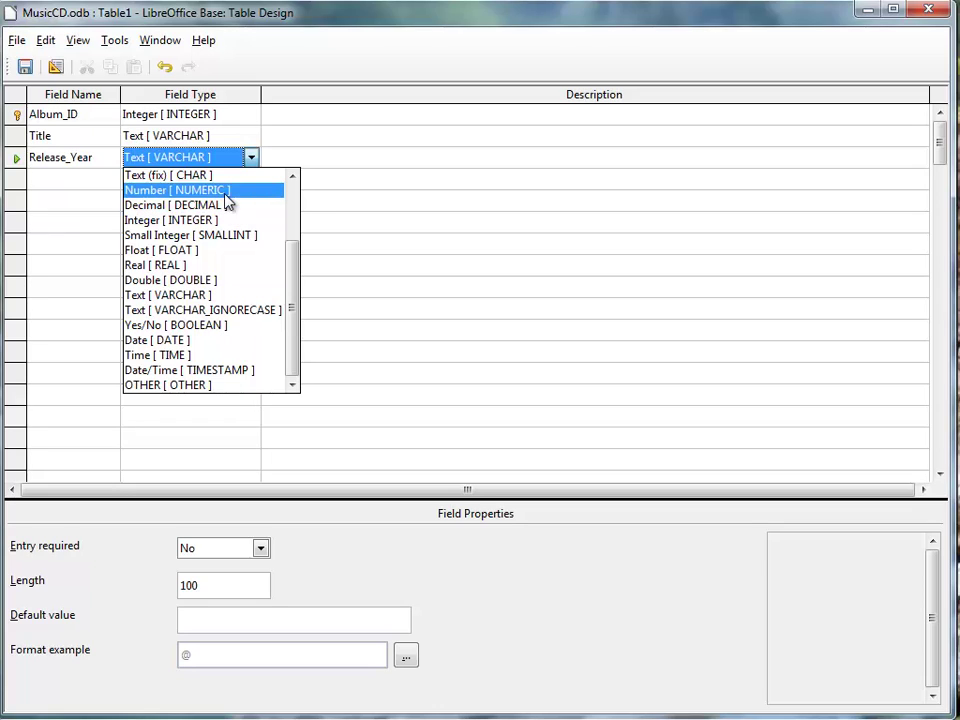
left_click(228, 191)
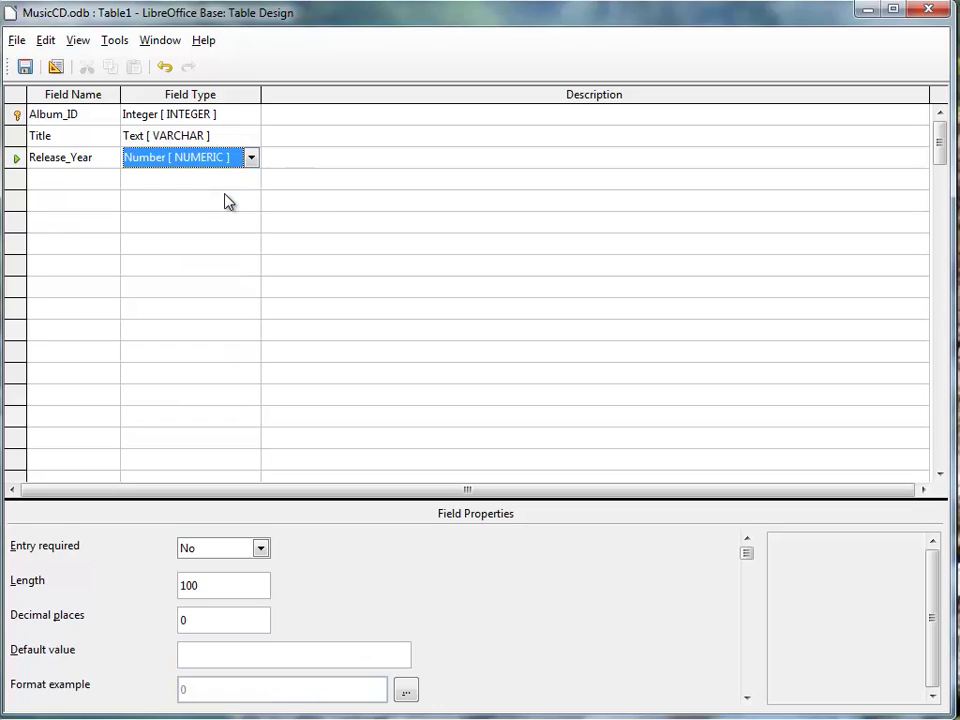
double_click(229, 581)
type("4")
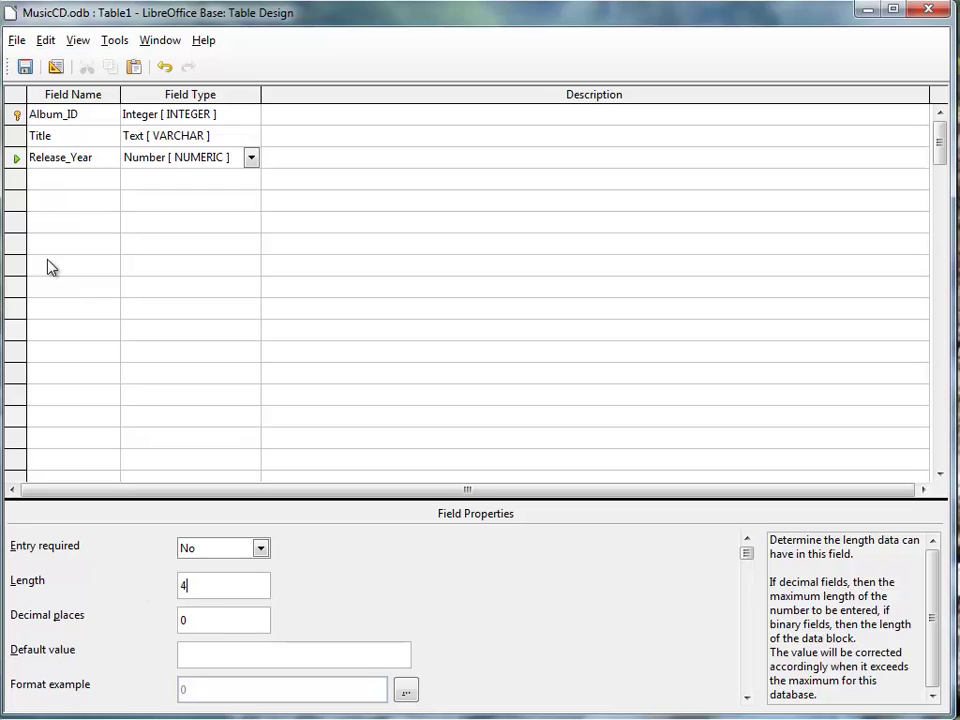
left_click(16, 183)
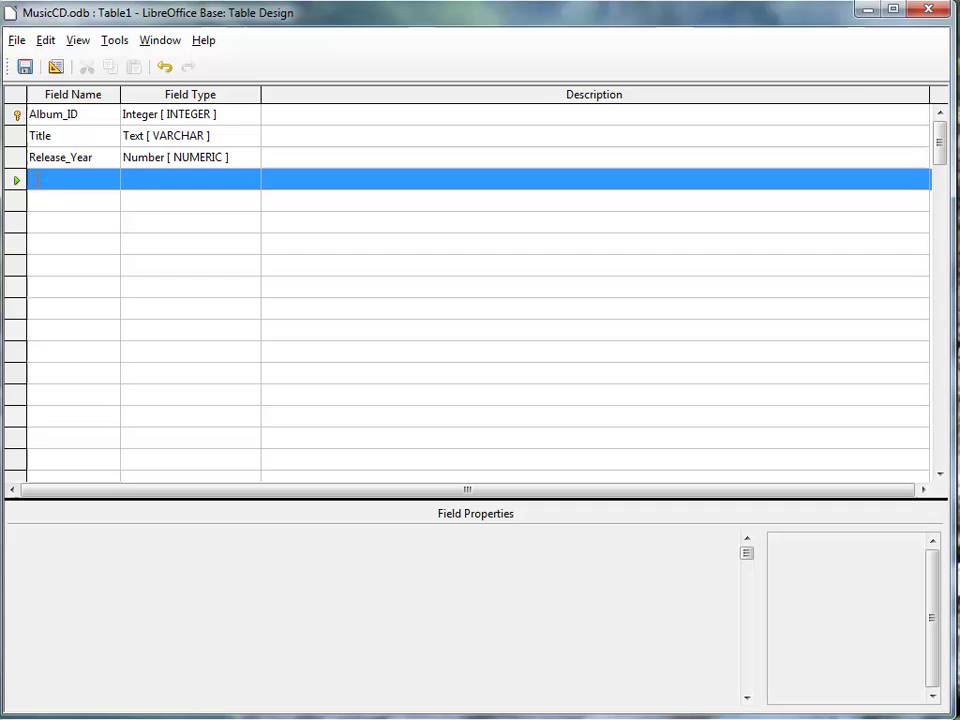
Add Format and Rating text fields to the Albums design.
left_click(37, 180)
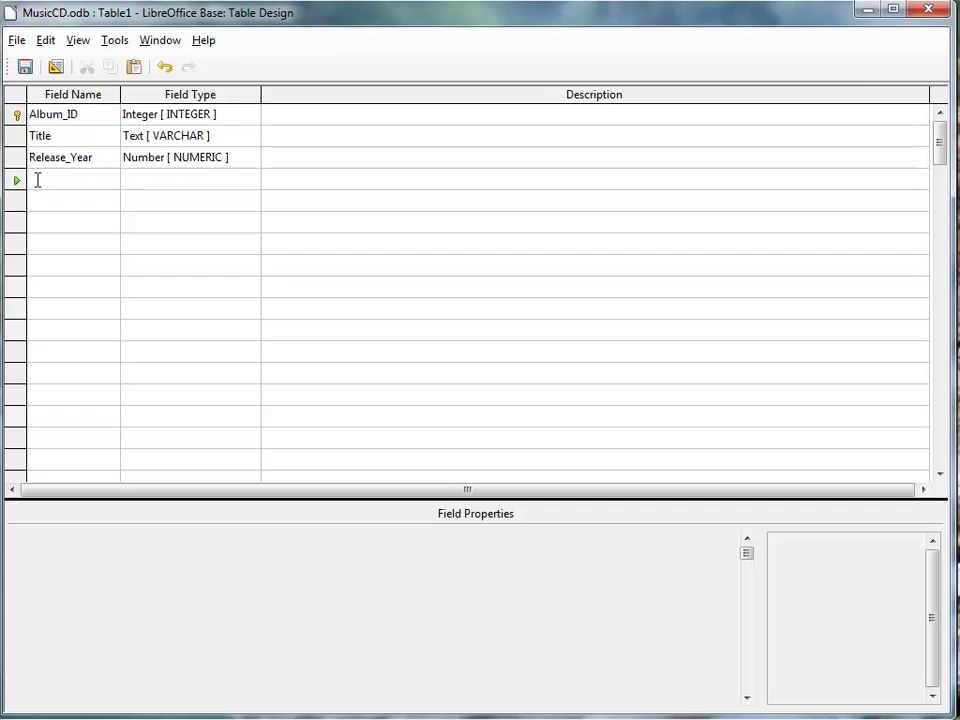
type("Format")
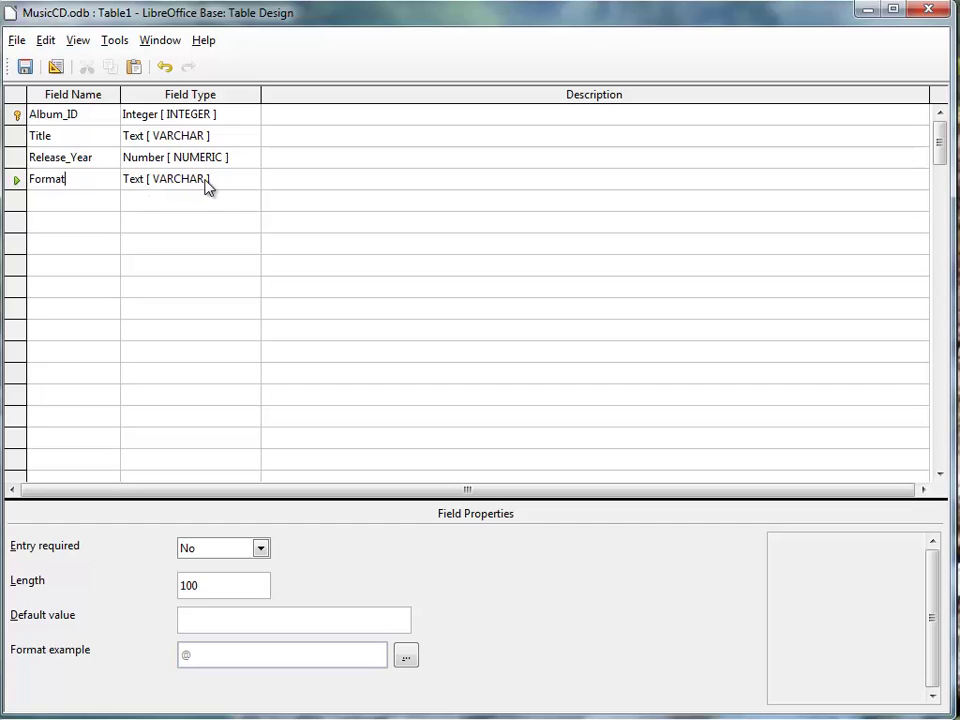
left_click(16, 205)
left_click(54, 201)
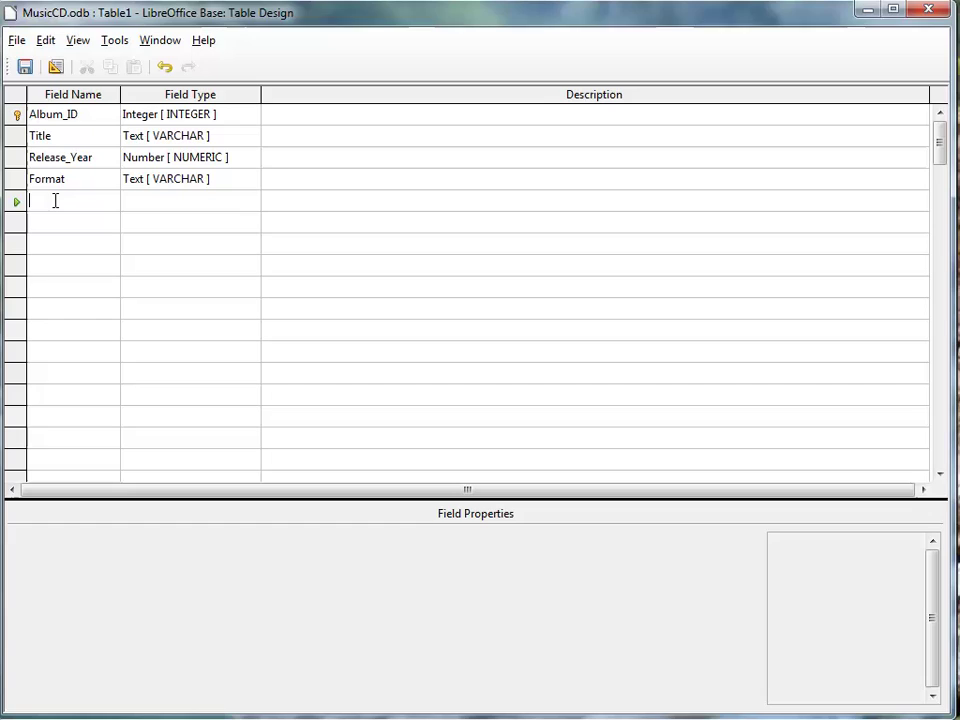
type("Rating")
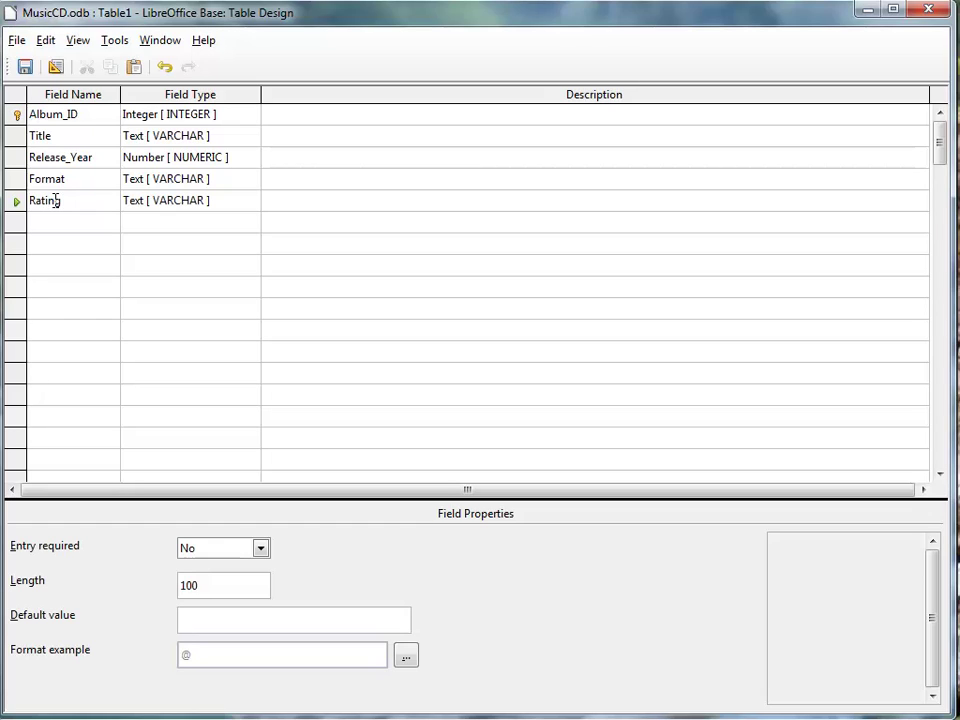
left_click(80, 224)
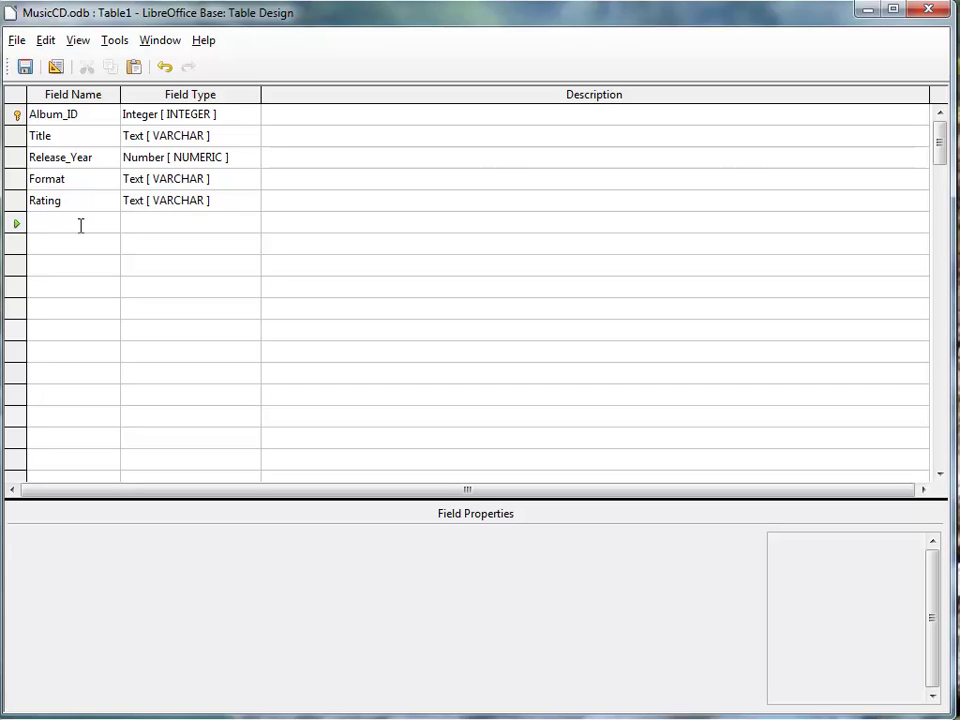
Add an Artist_ID field of type Integer.
type("Ar")
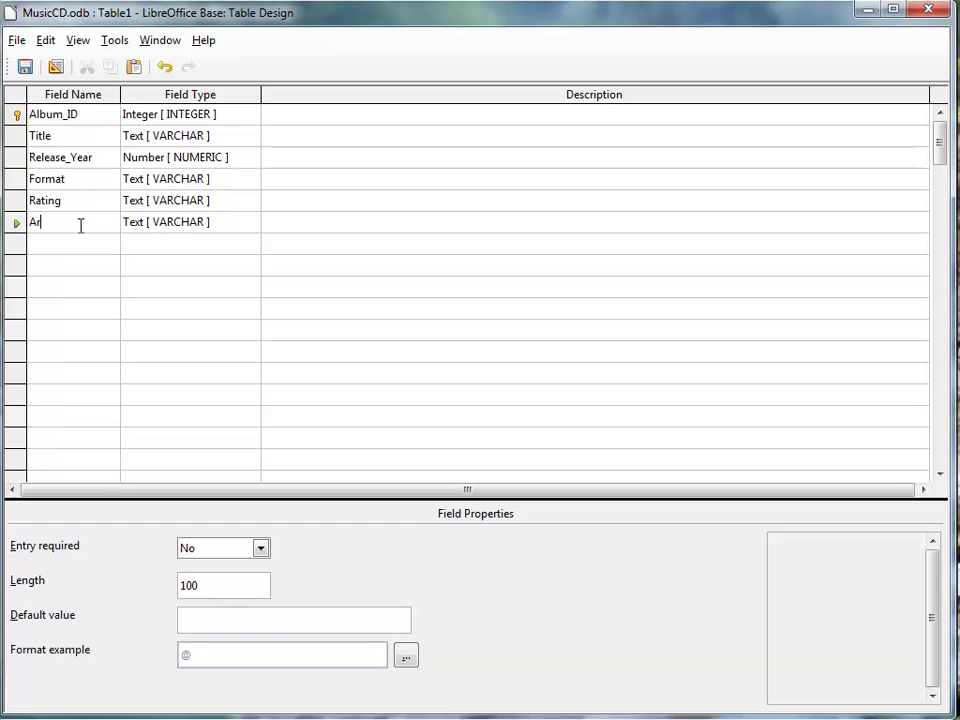
type("tist_")
type("ID")
left_click(231, 225)
left_click(252, 222)
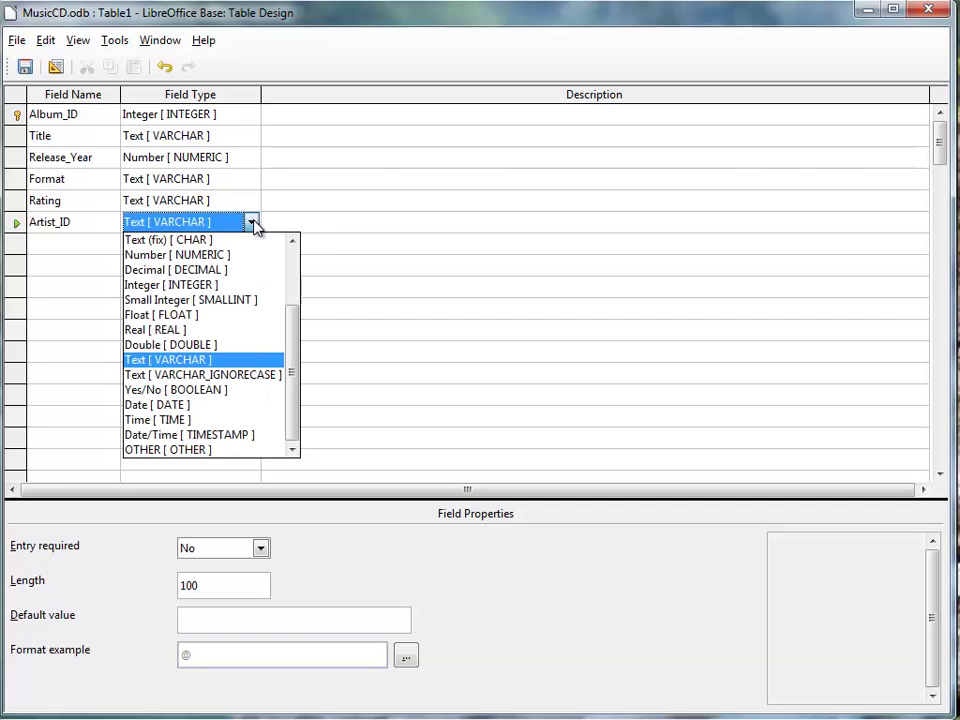
left_click(226, 289)
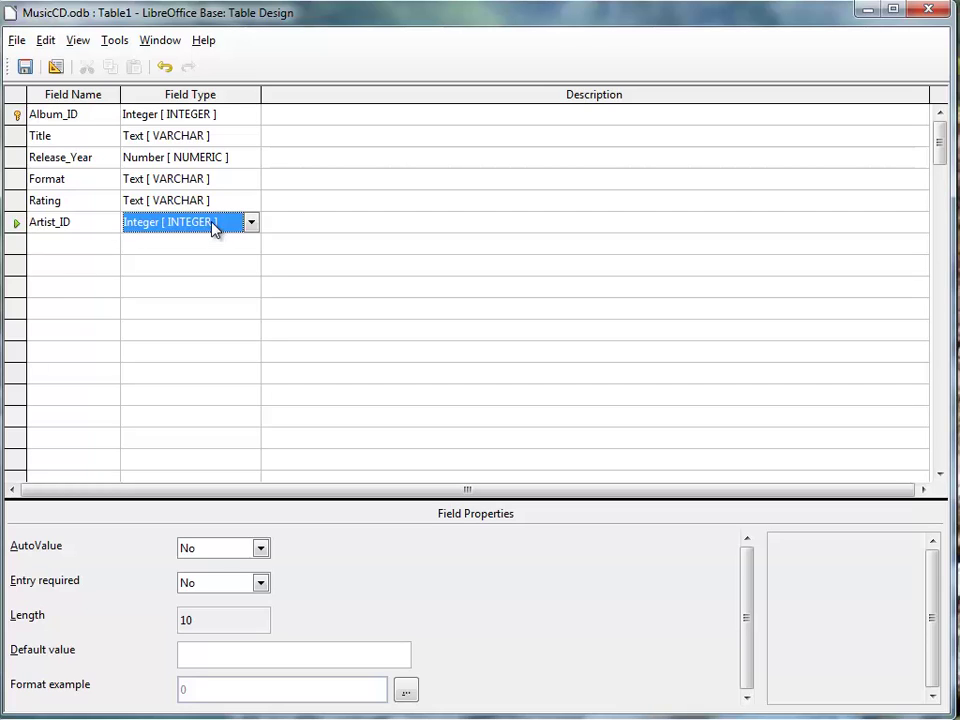
Save the second table as Albums and close its design window.
left_click(25, 66)
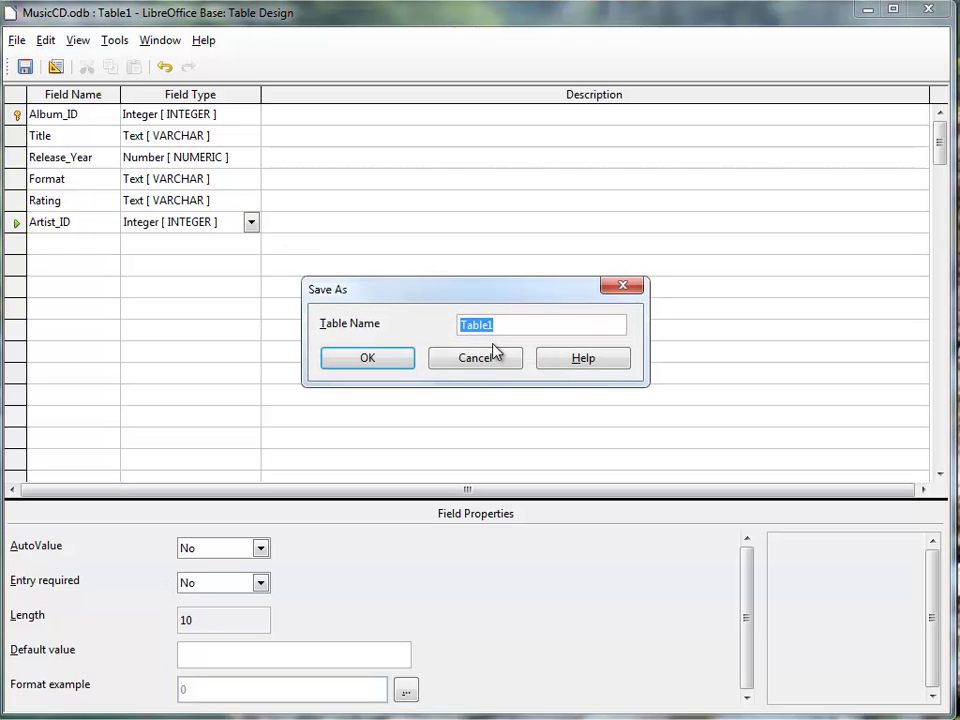
type("Albums")
left_click(395, 362)
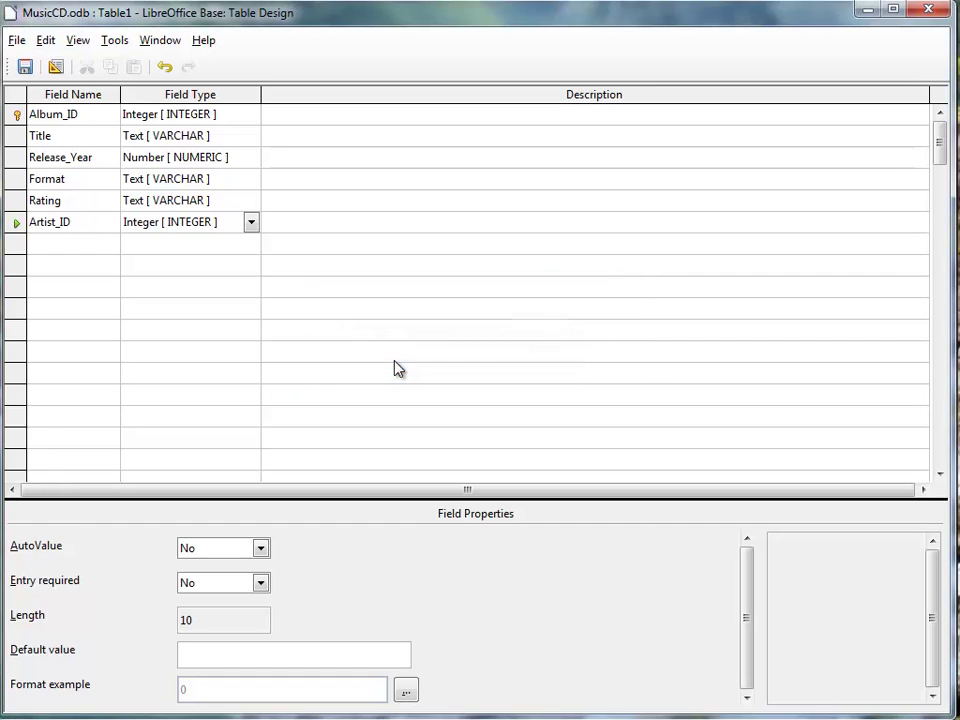
left_click(931, 9)
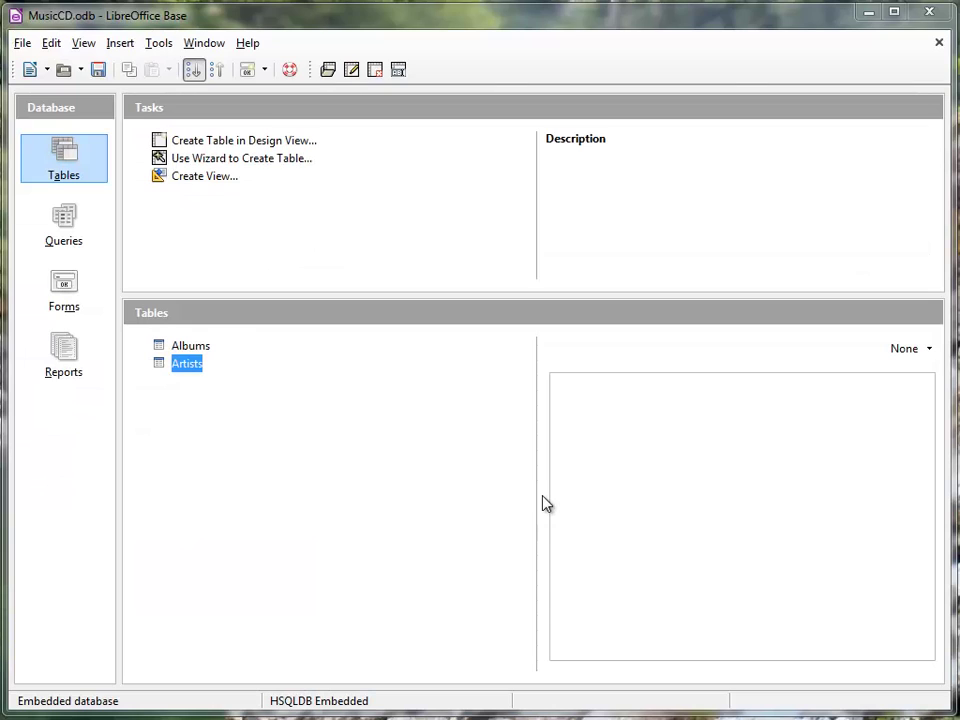
Edit the Artists table to set Artist_ID's AutoValue to Yes, then save and close.
right_click(160, 371)
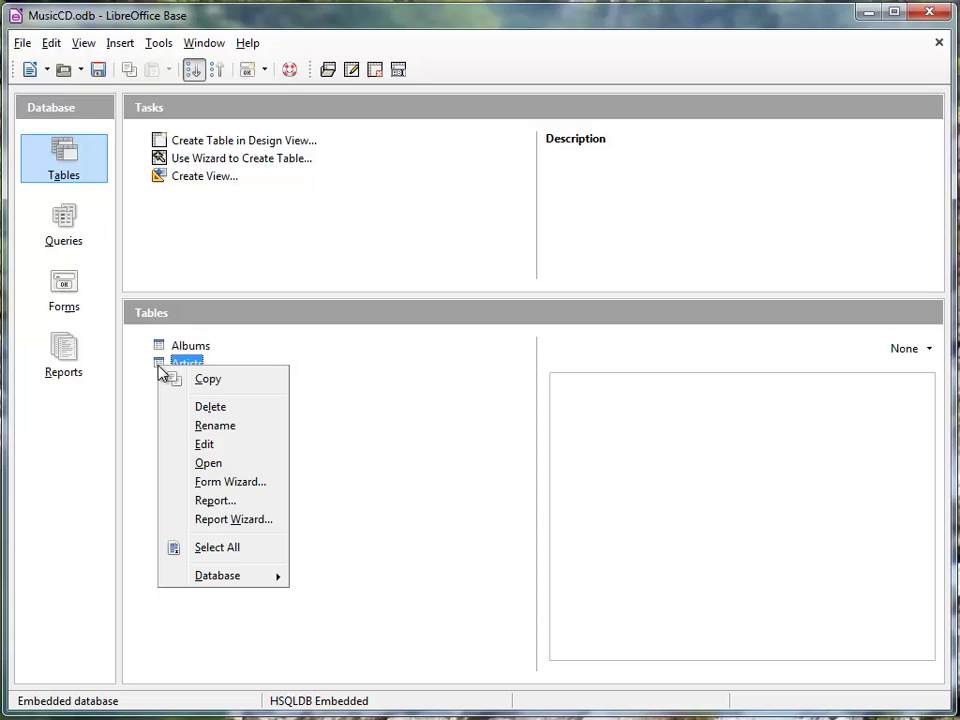
left_click(205, 445)
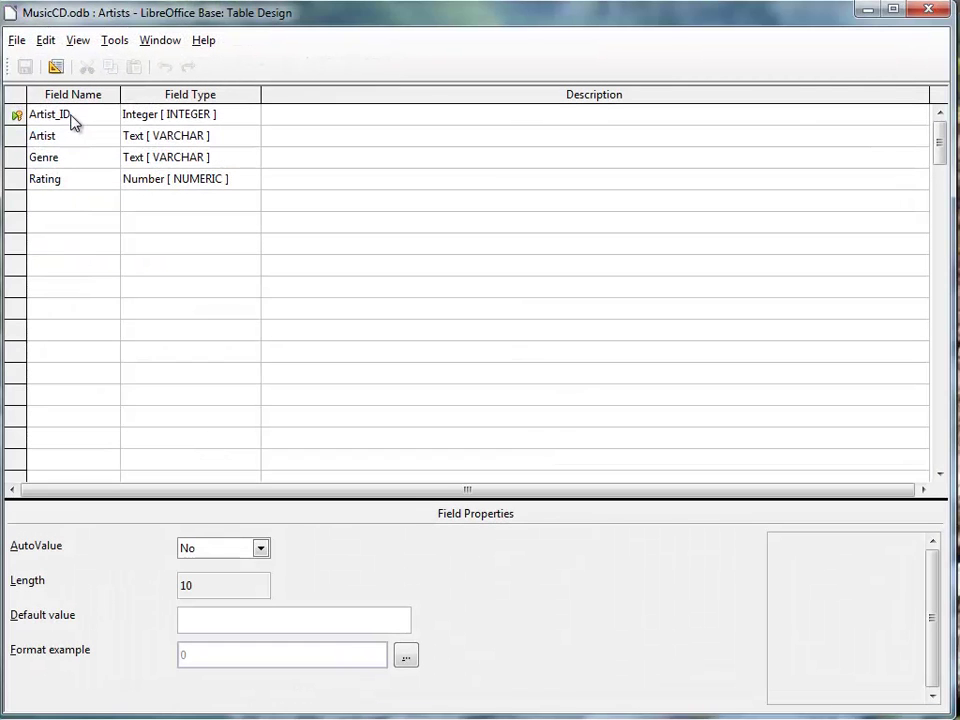
left_click(167, 116)
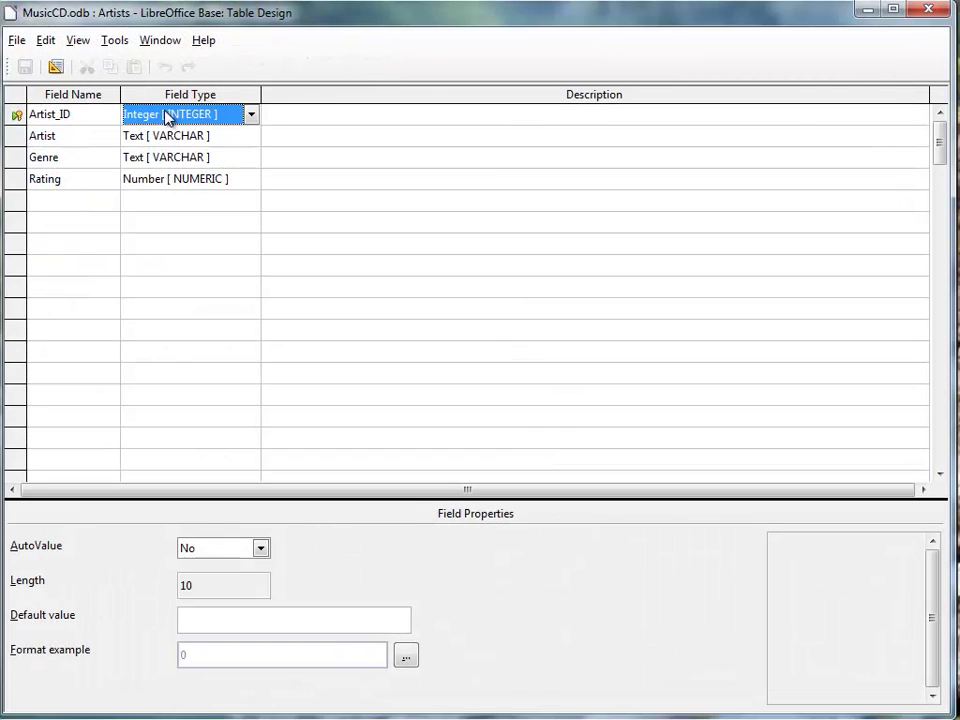
left_click(262, 550)
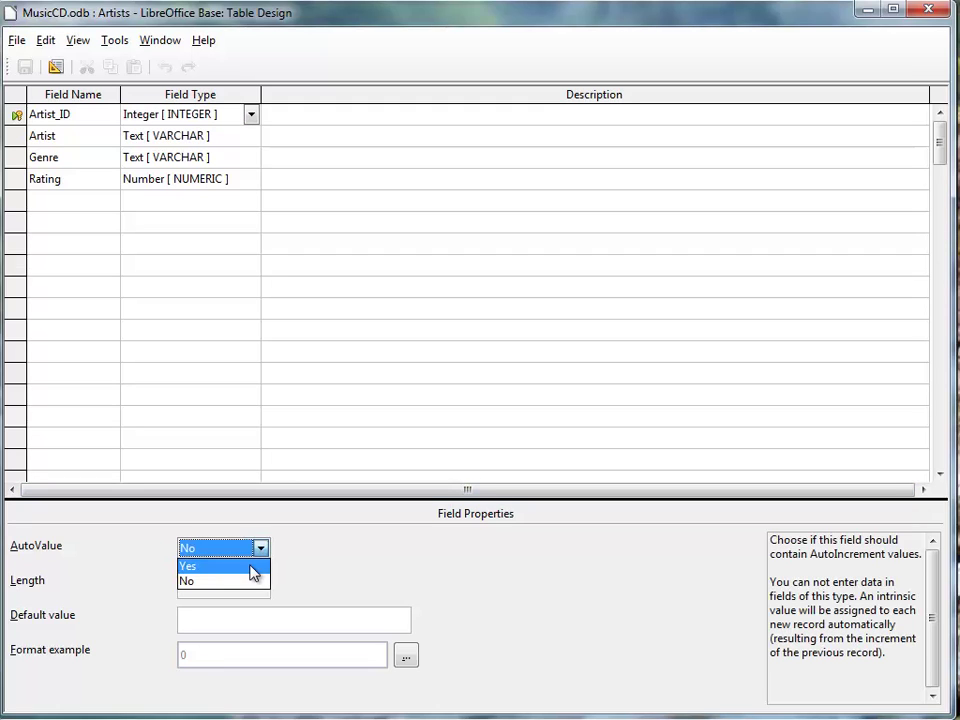
left_click(252, 566)
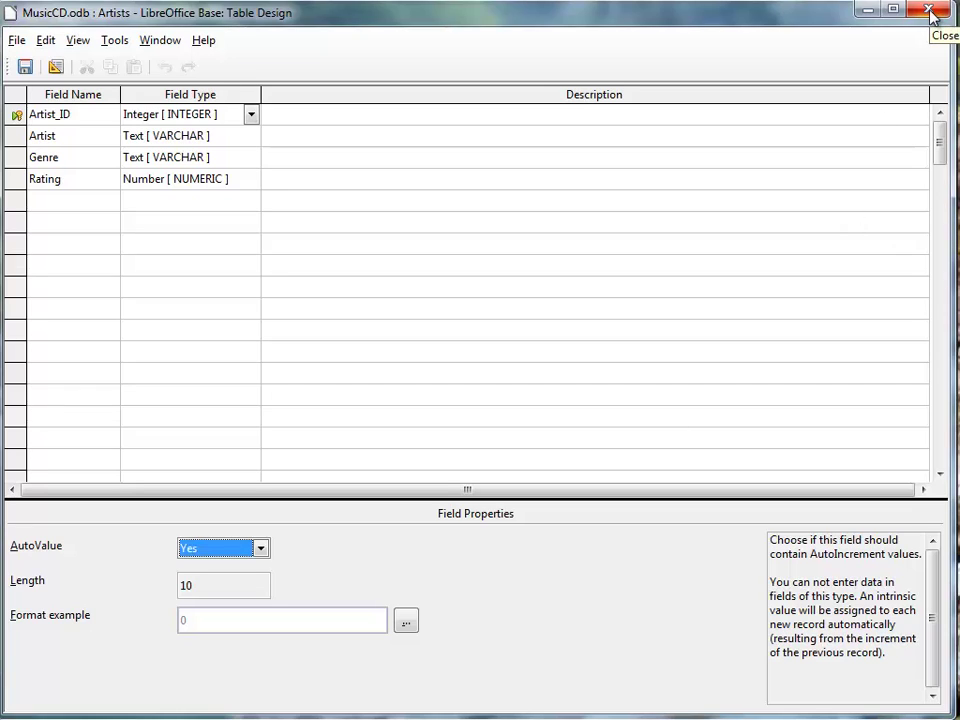
left_click(26, 68)
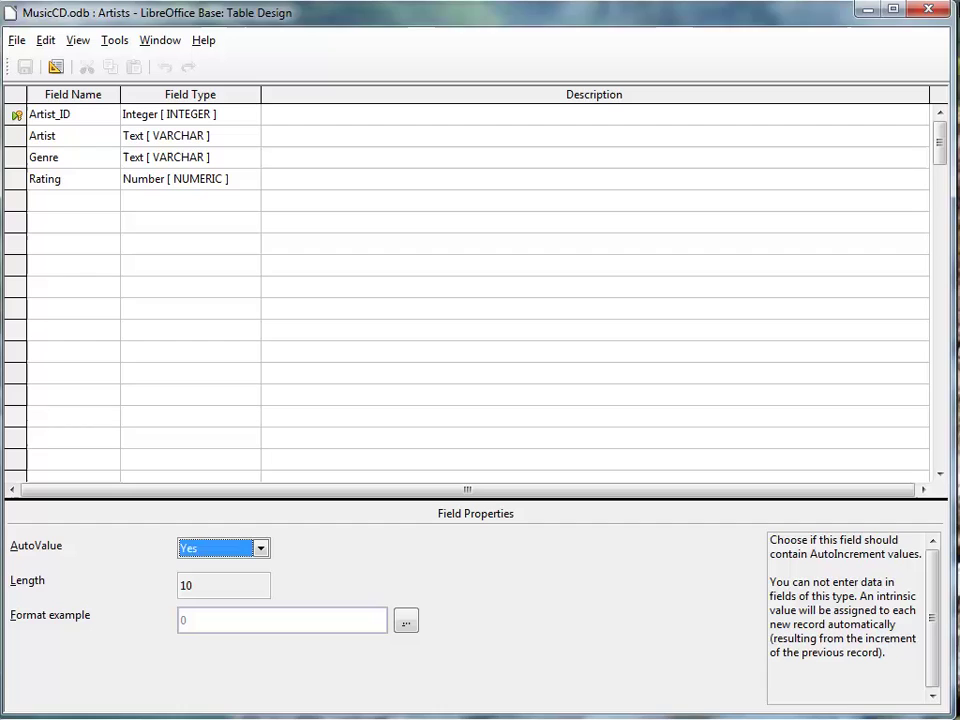
left_click(928, 9)
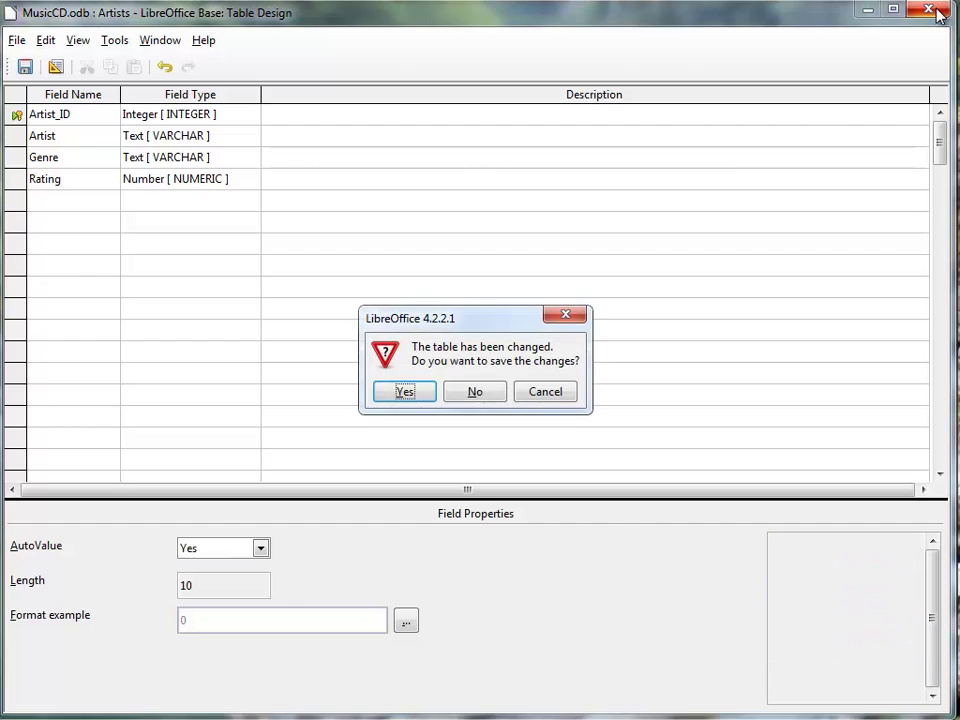
left_click(404, 392)
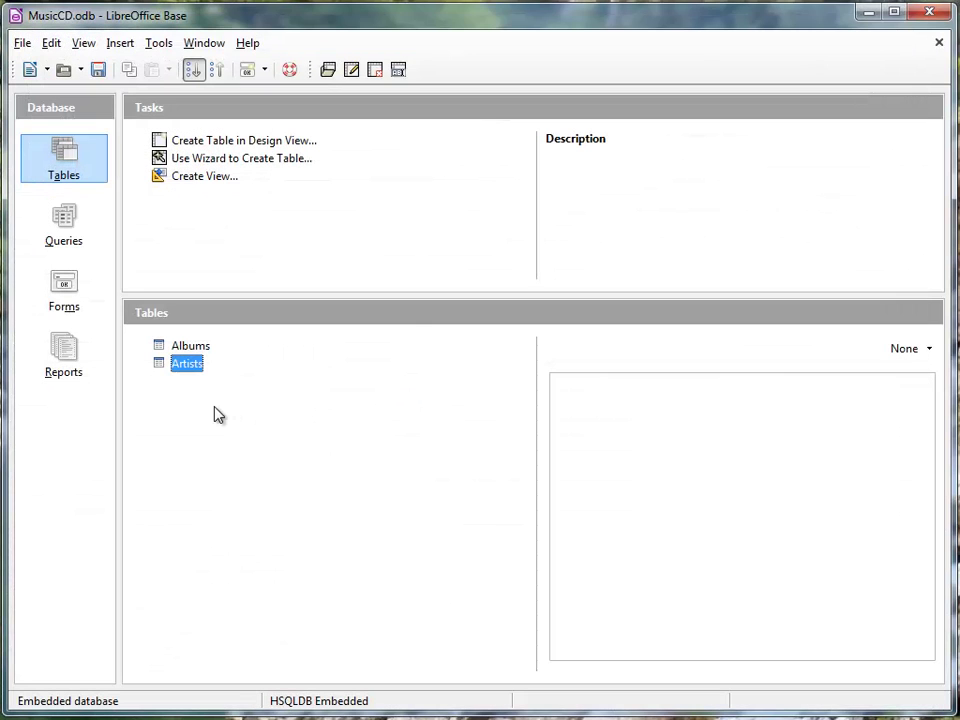
Start a third table design with Song_ID as an auto-incrementing Integer field.
left_click(200, 145)
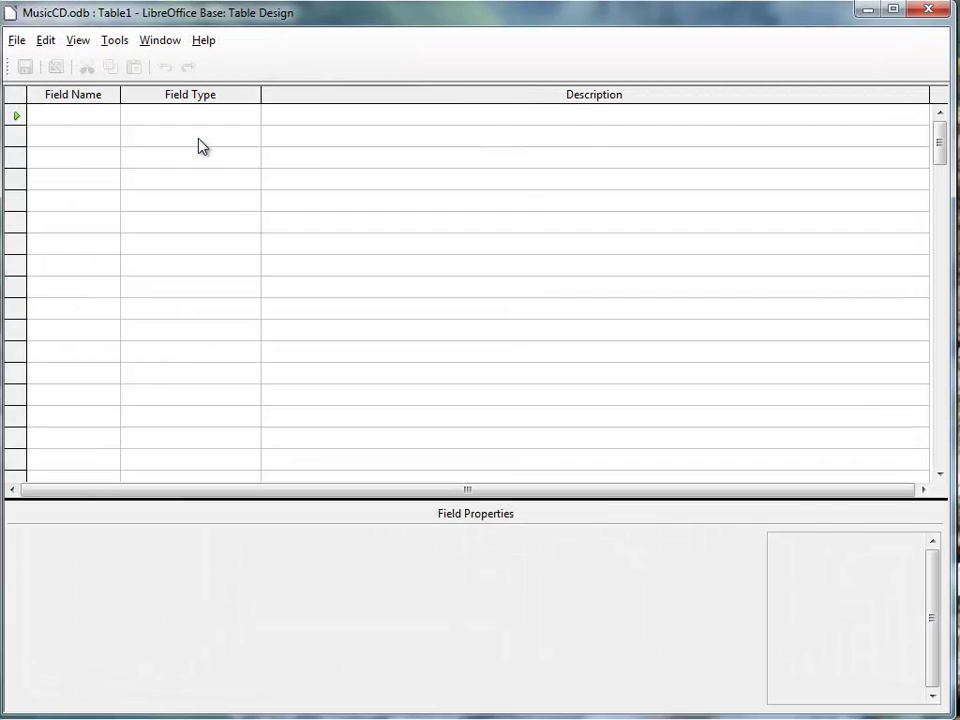
left_click(73, 114)
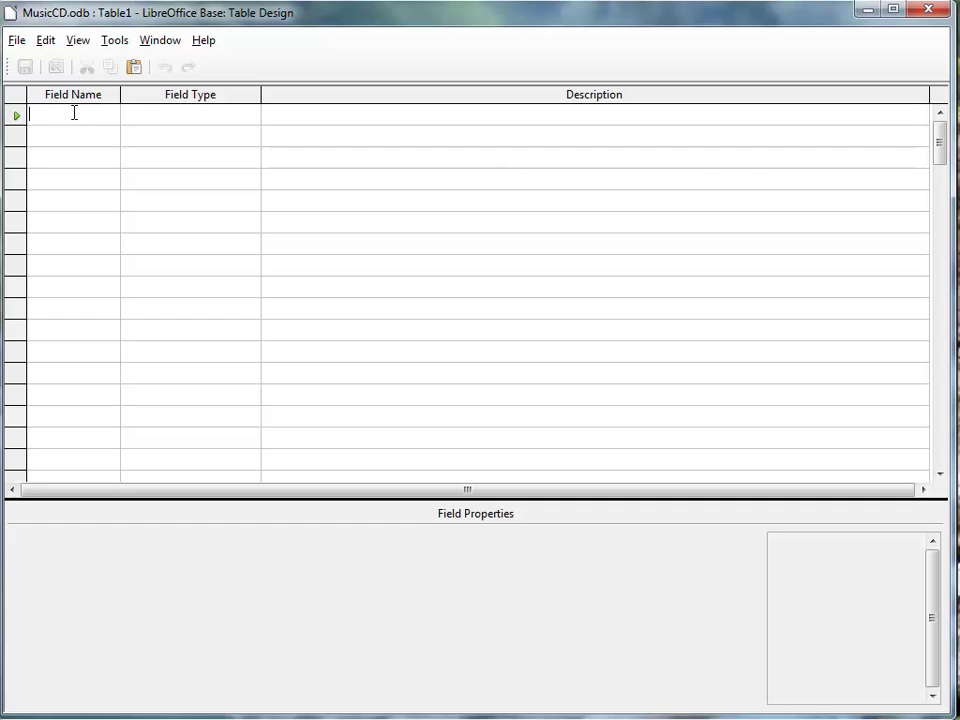
type("Song")
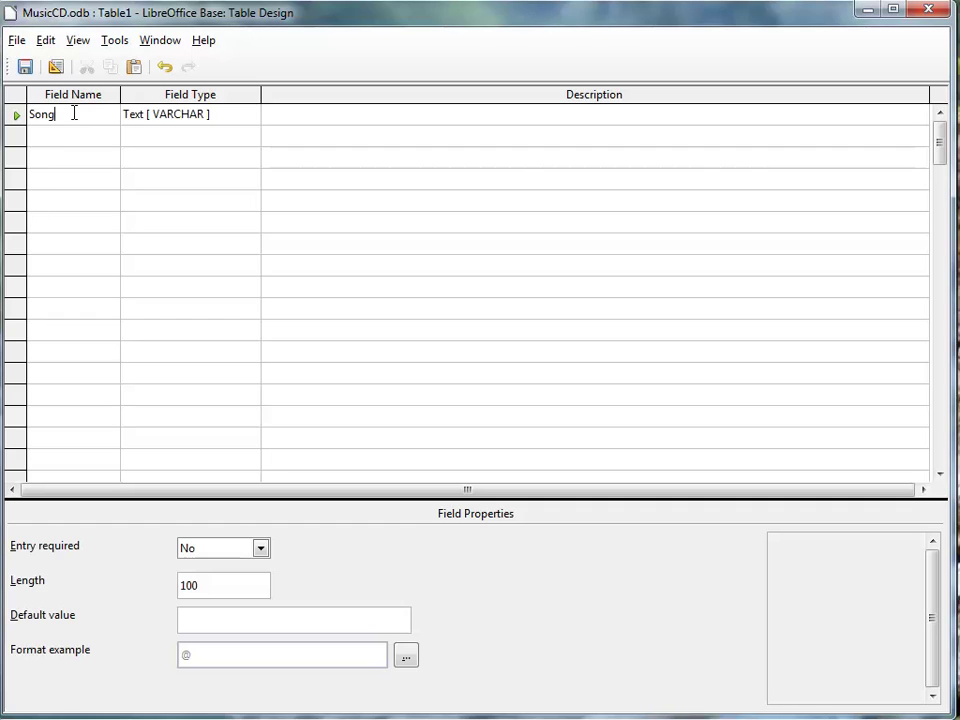
type("_ID")
left_click(236, 120)
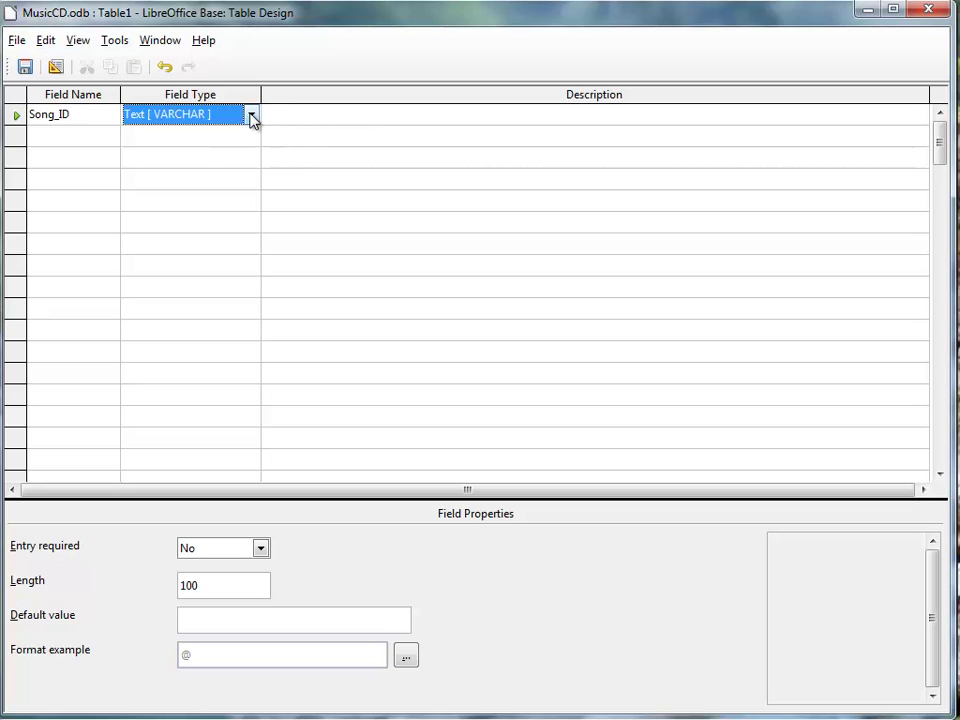
left_click(251, 116)
left_click(222, 176)
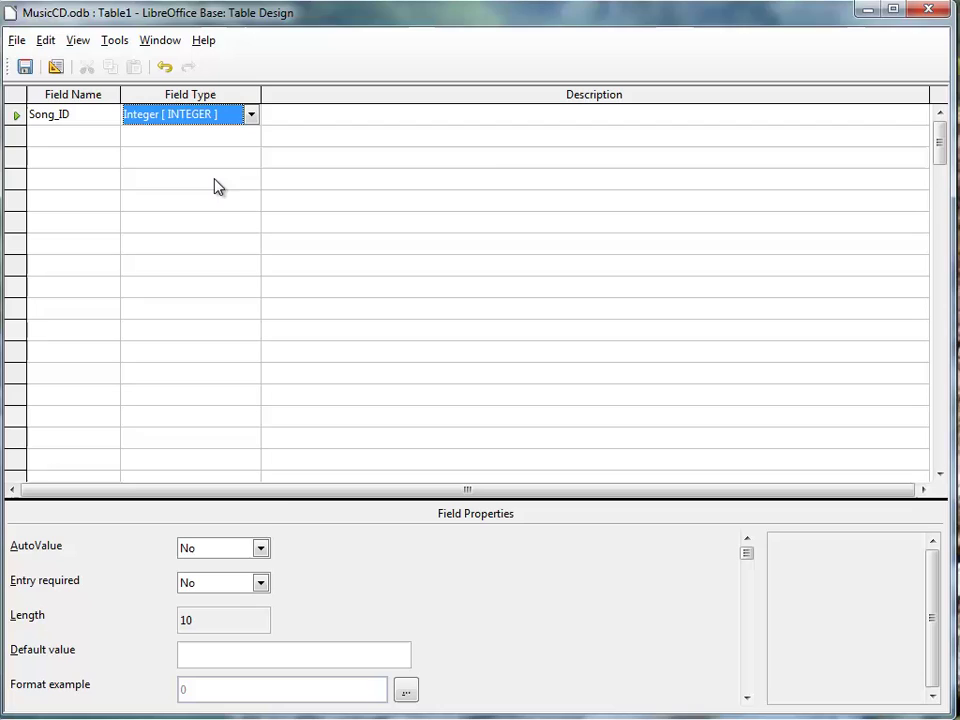
left_click(260, 549)
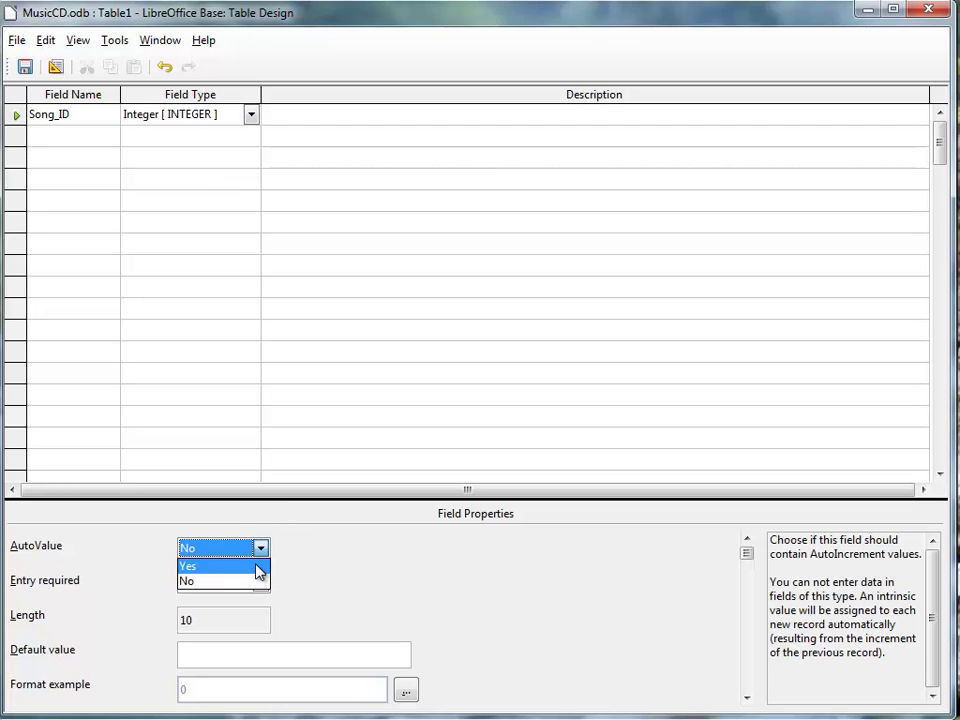
left_click(258, 565)
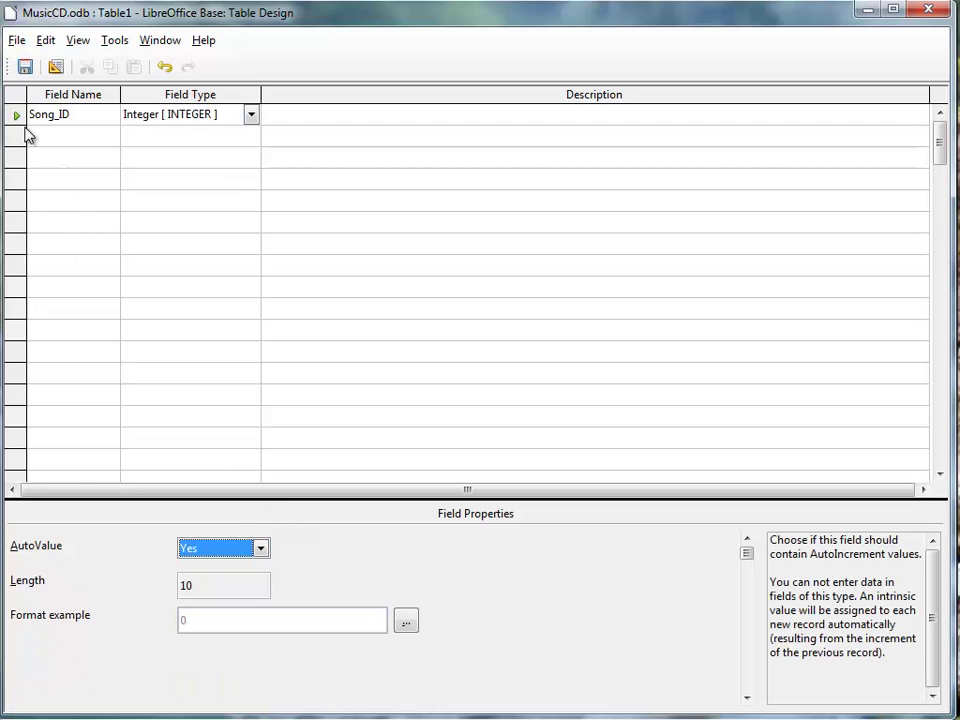
left_click(68, 138)
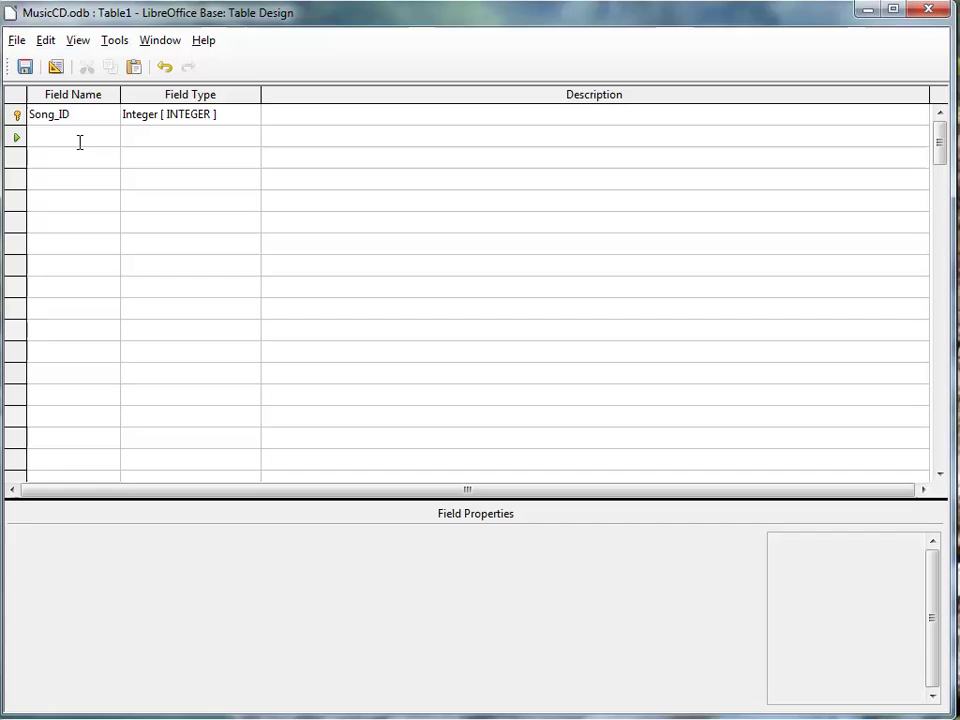
Add the Title, Featuring and Length fields to the new table.
type("T")
key("BackSpace")
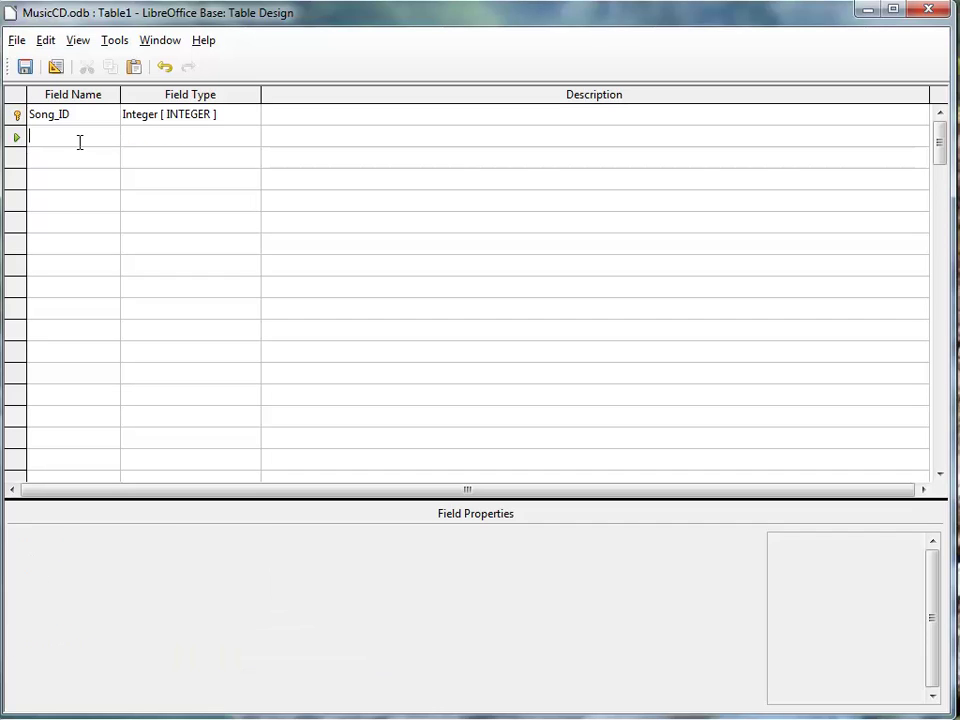
type("Title")
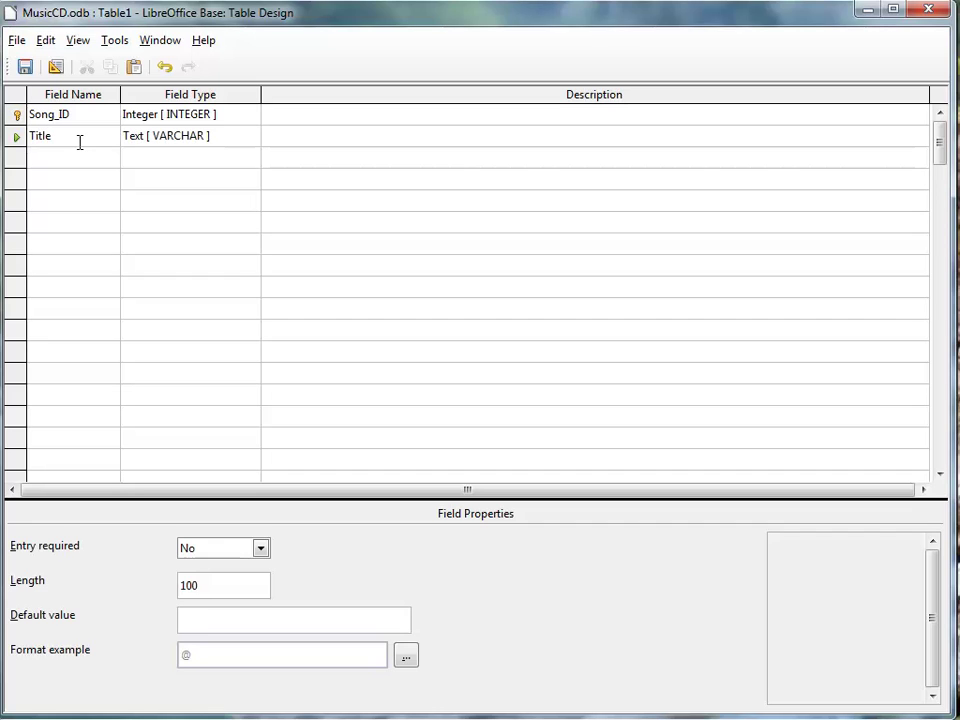
left_click(12, 159)
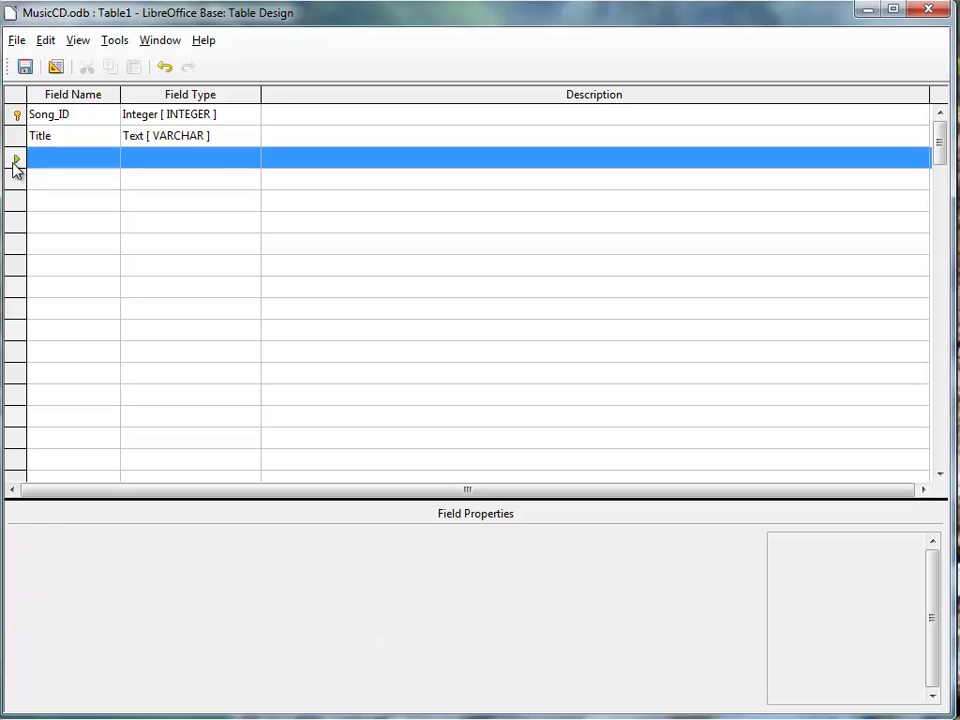
left_click(48, 156)
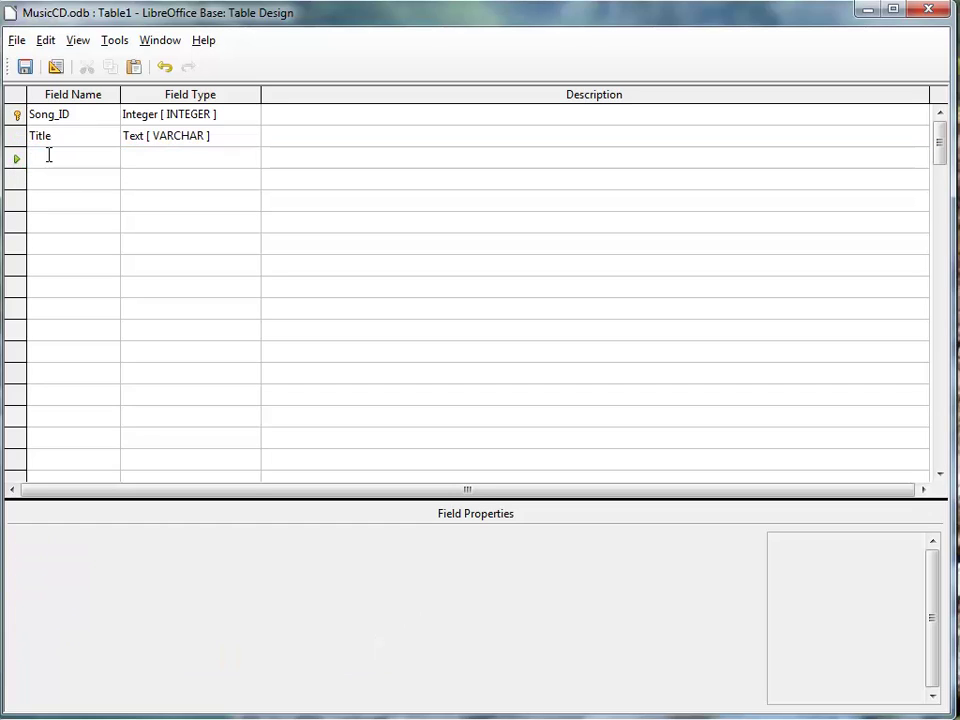
type("Featuring")
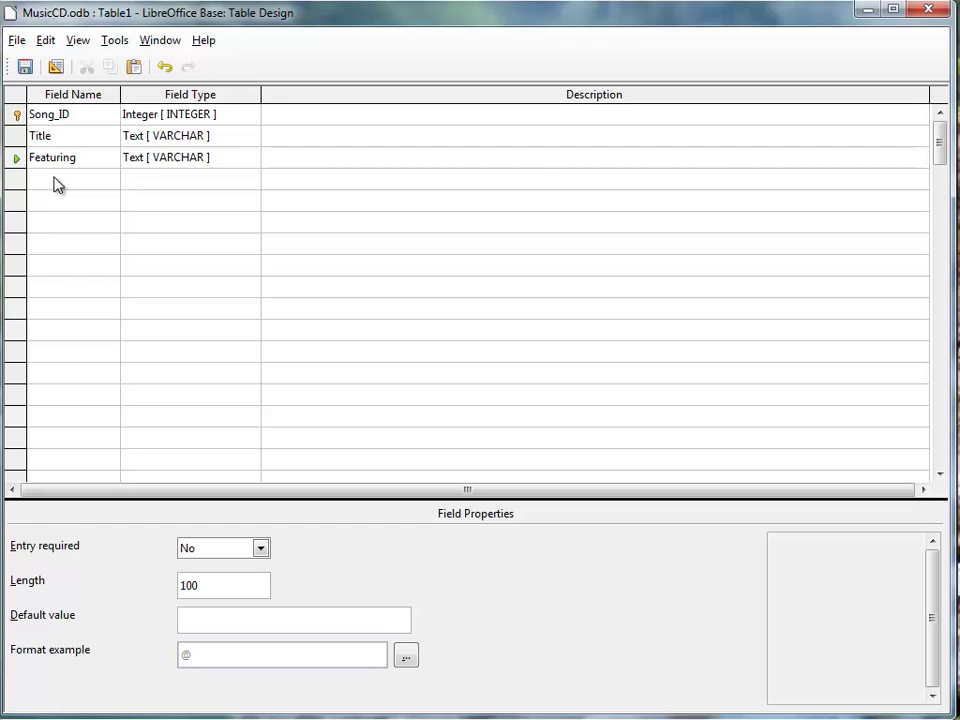
left_click(55, 183)
type("Len")
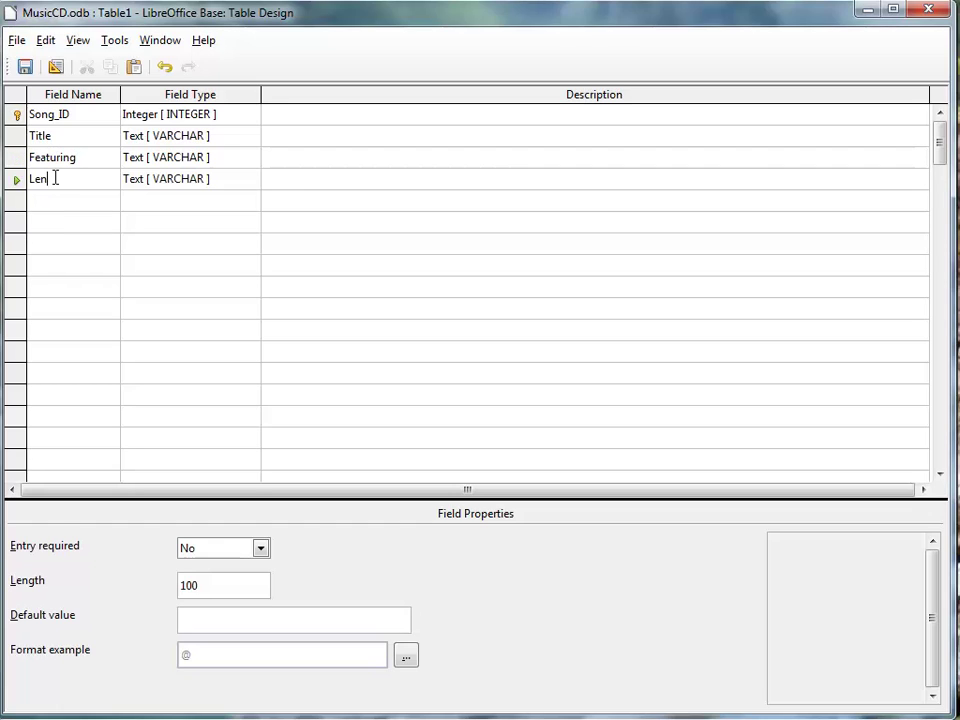
type("gth")
Make Length a Number field with length 8 and 2 decimal places.
left_click(218, 186)
left_click(252, 180)
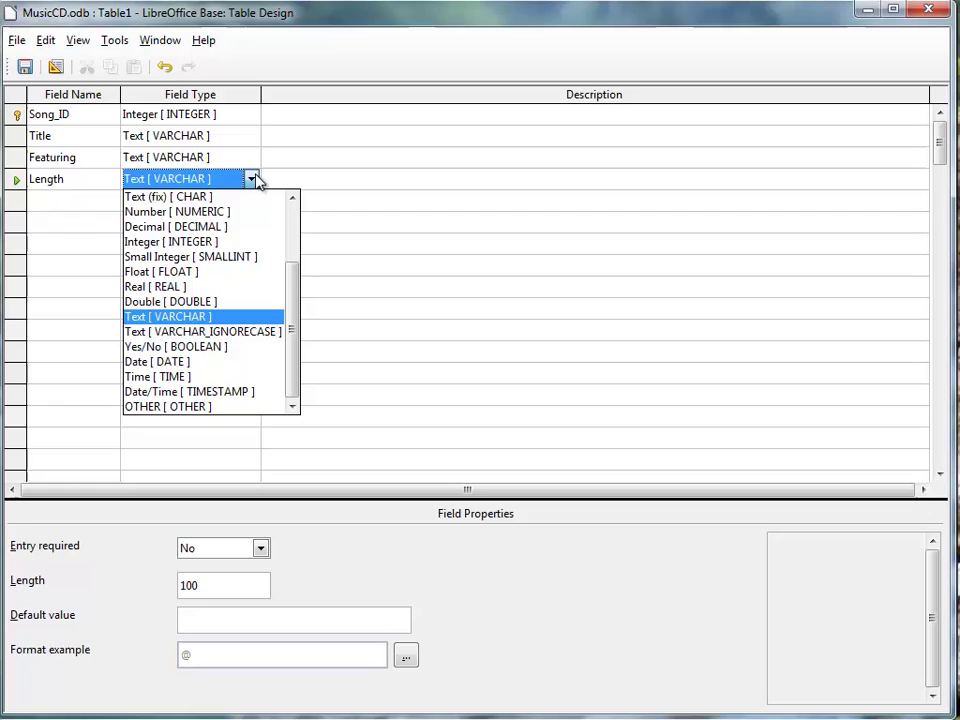
left_click(224, 214)
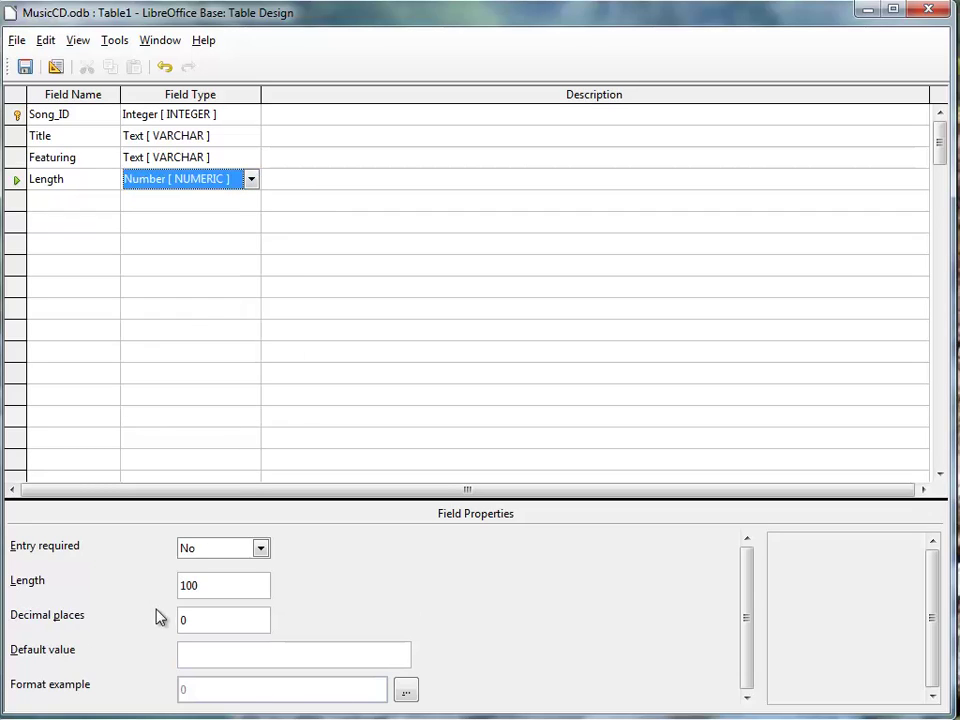
left_click_drag(197, 617, 175, 619)
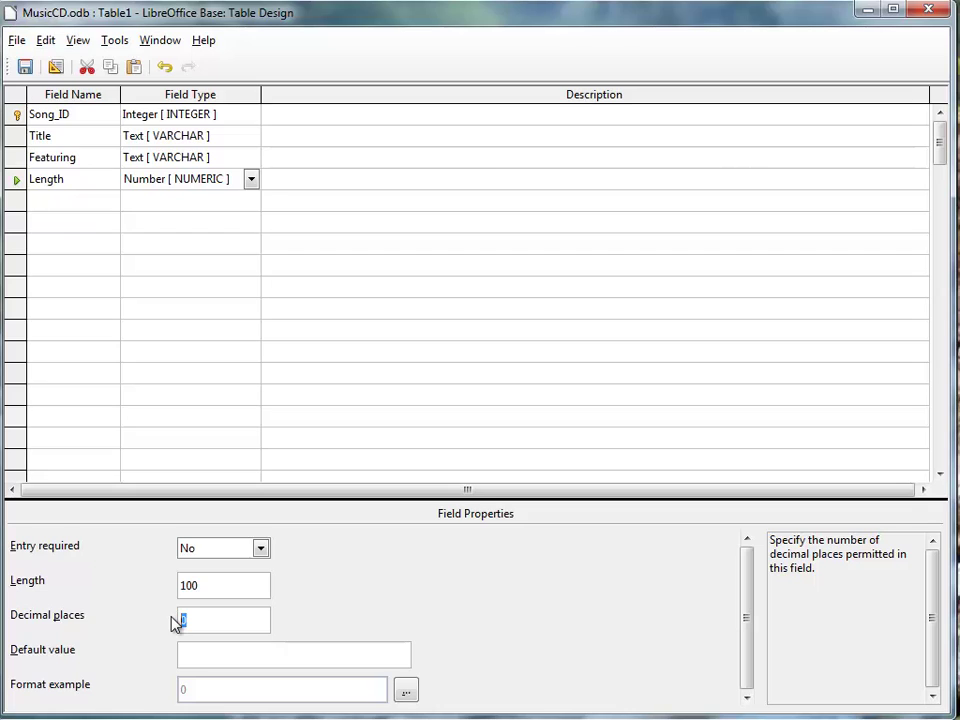
type("2")
double_click(223, 585)
type("8")
left_click(242, 628)
Add a Rating field of type Number with length 1.
left_click(64, 199)
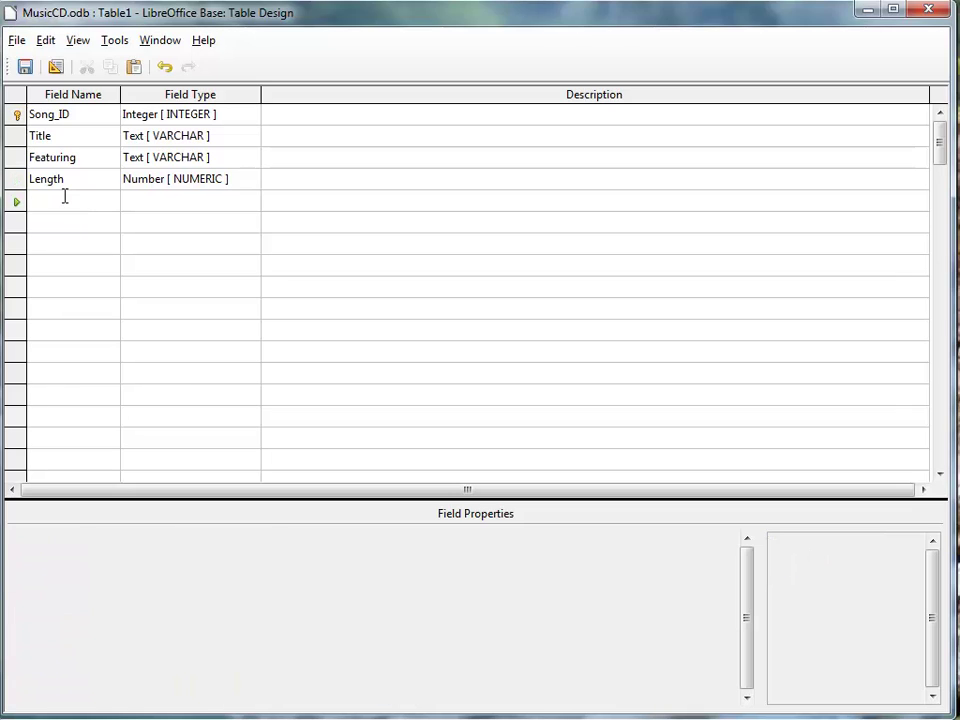
type("Rating")
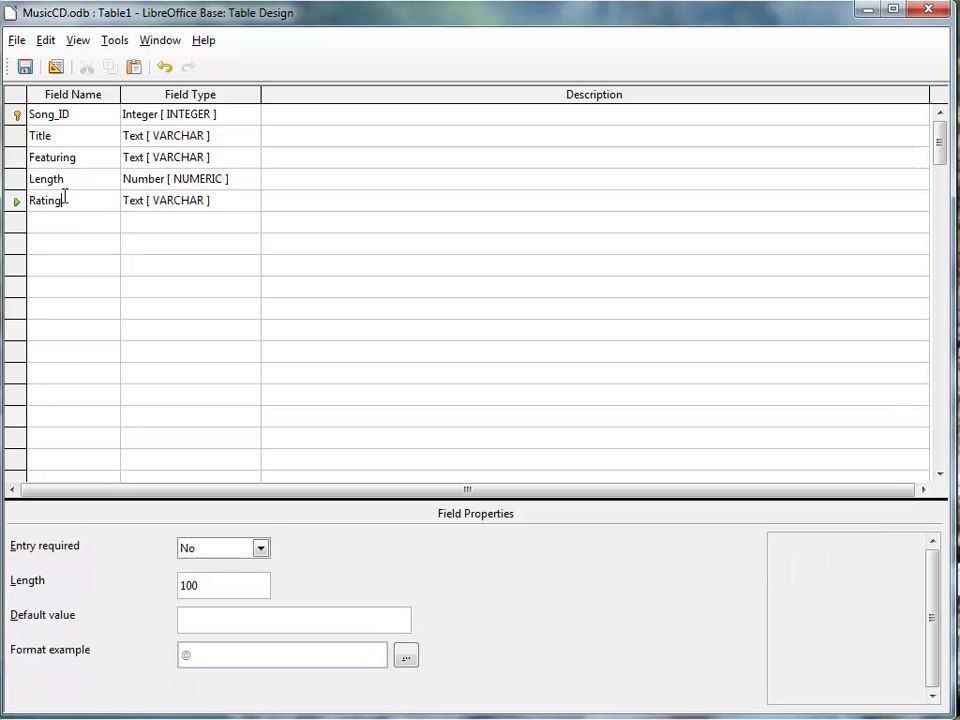
left_click(204, 206)
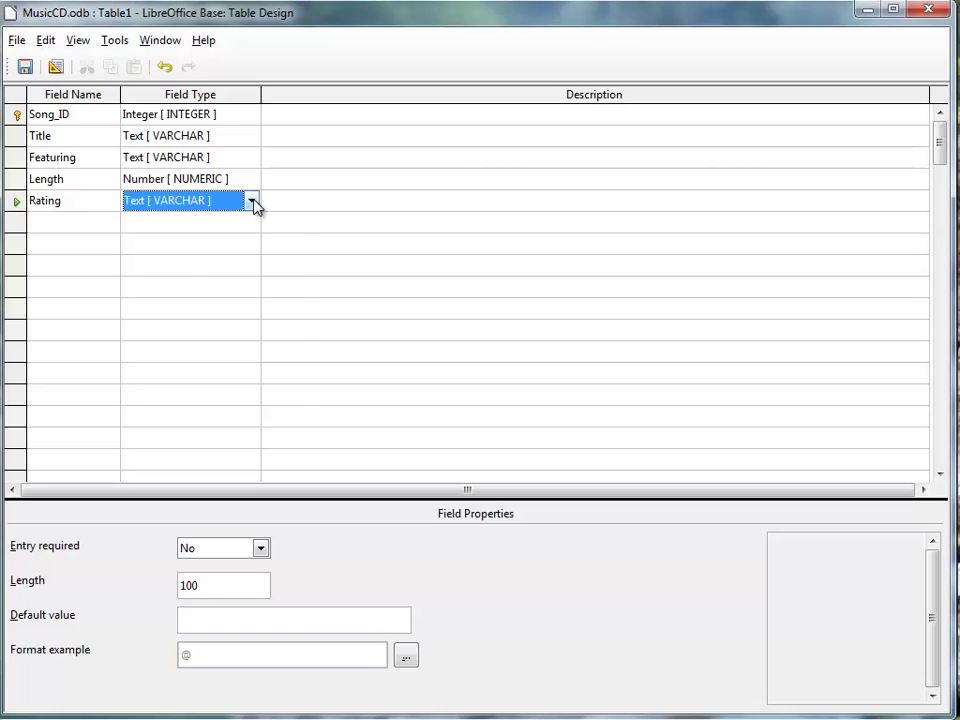
left_click(252, 201)
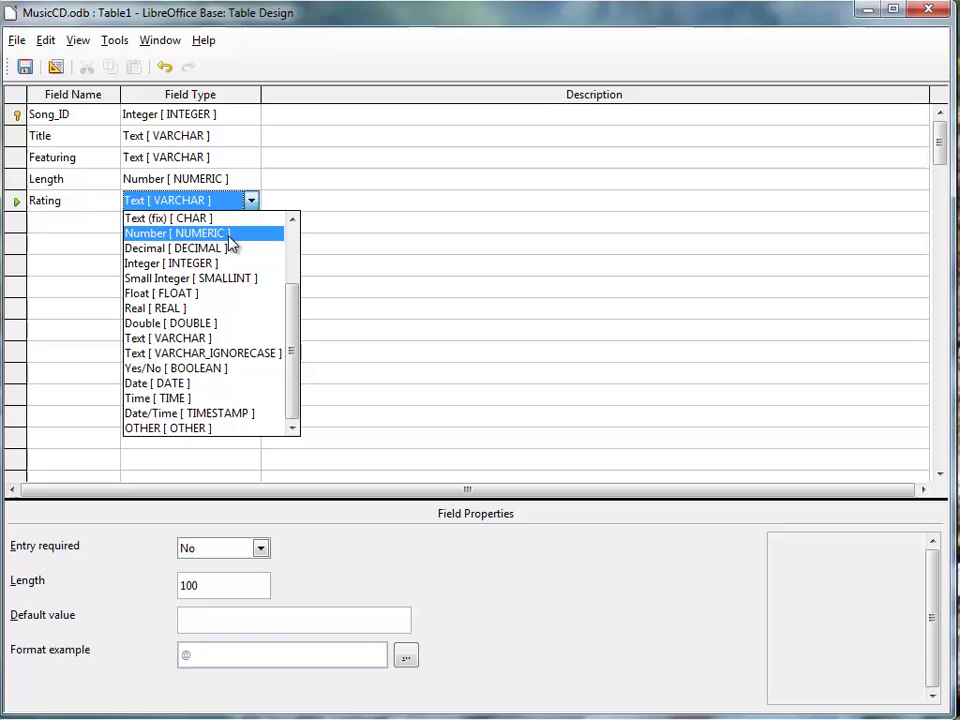
left_click(230, 238)
left_click_drag(210, 580, 160, 581)
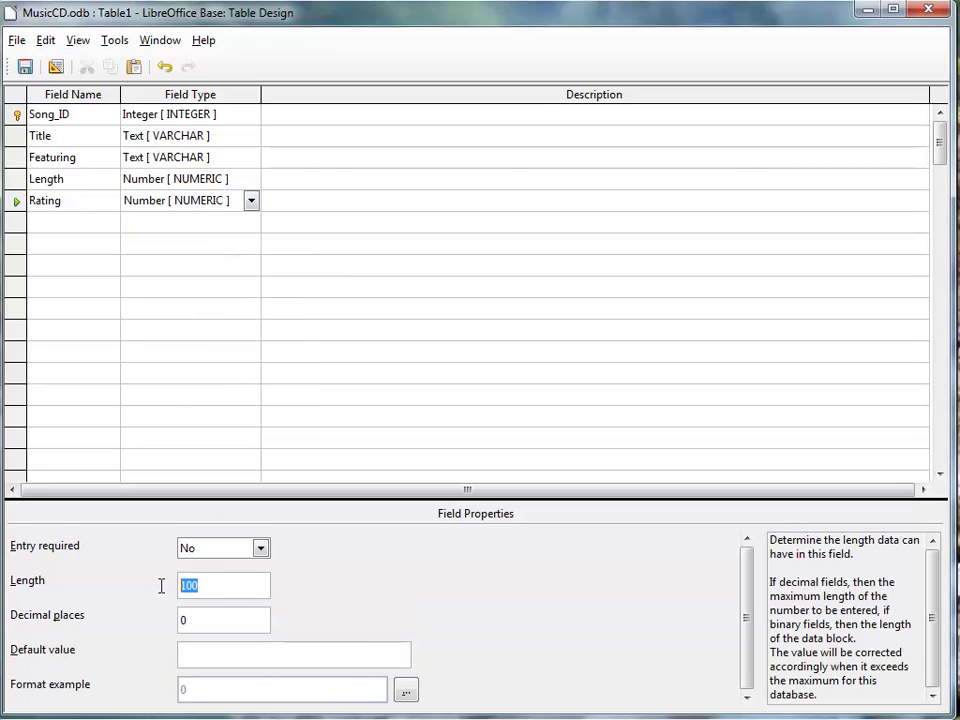
type("1")
left_click(43, 222)
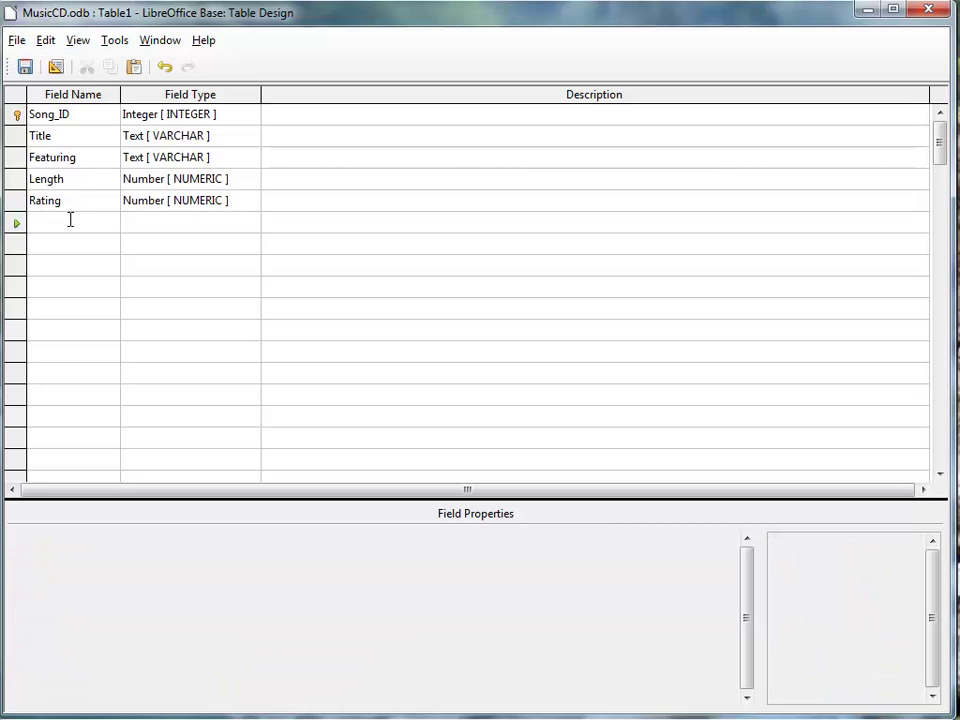
Add an Album_ID field of type Integer.
type("Album")
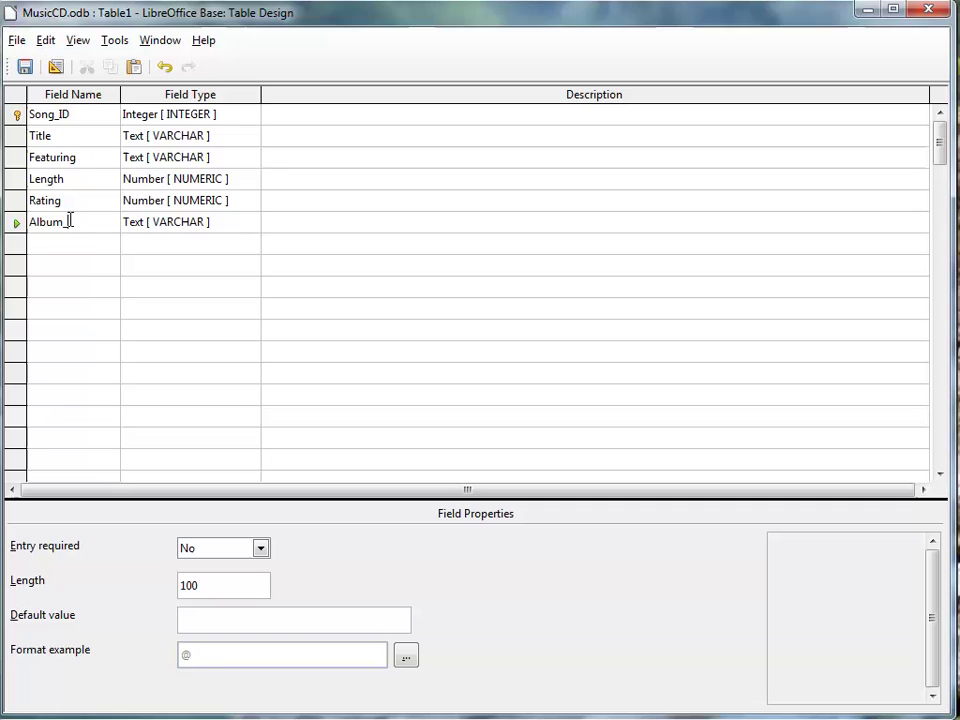
type("_ID")
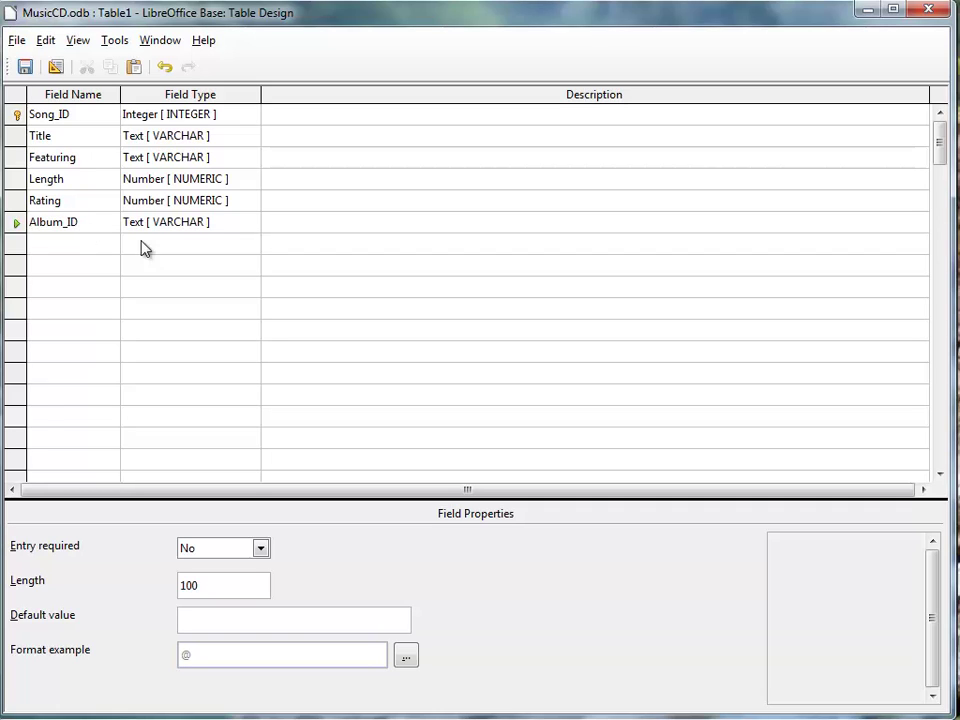
left_click(240, 222)
left_click(252, 222)
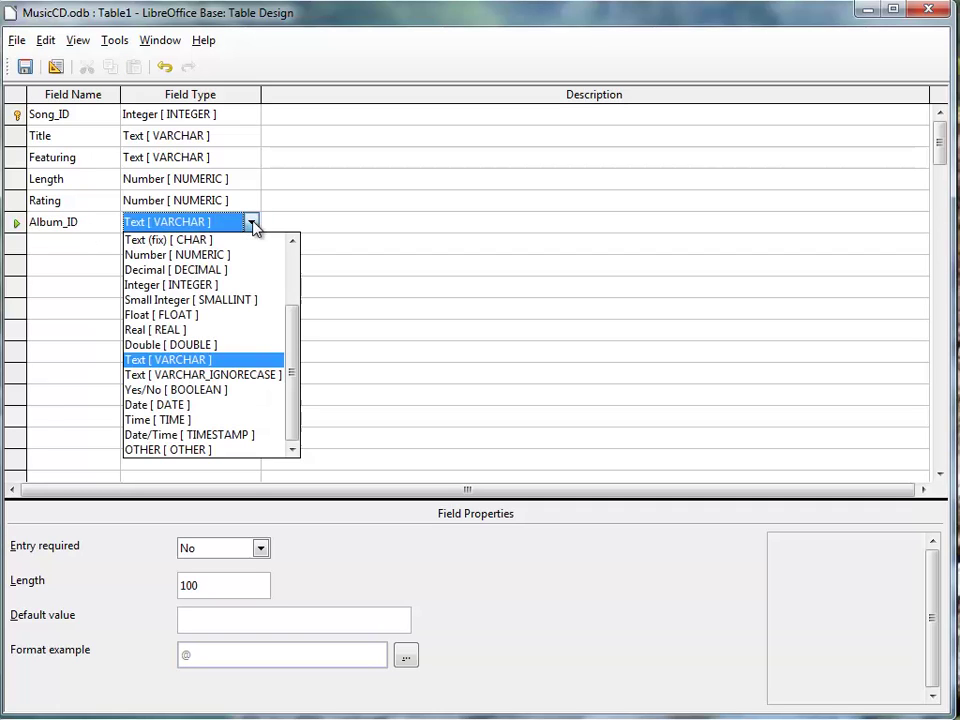
left_click(213, 285)
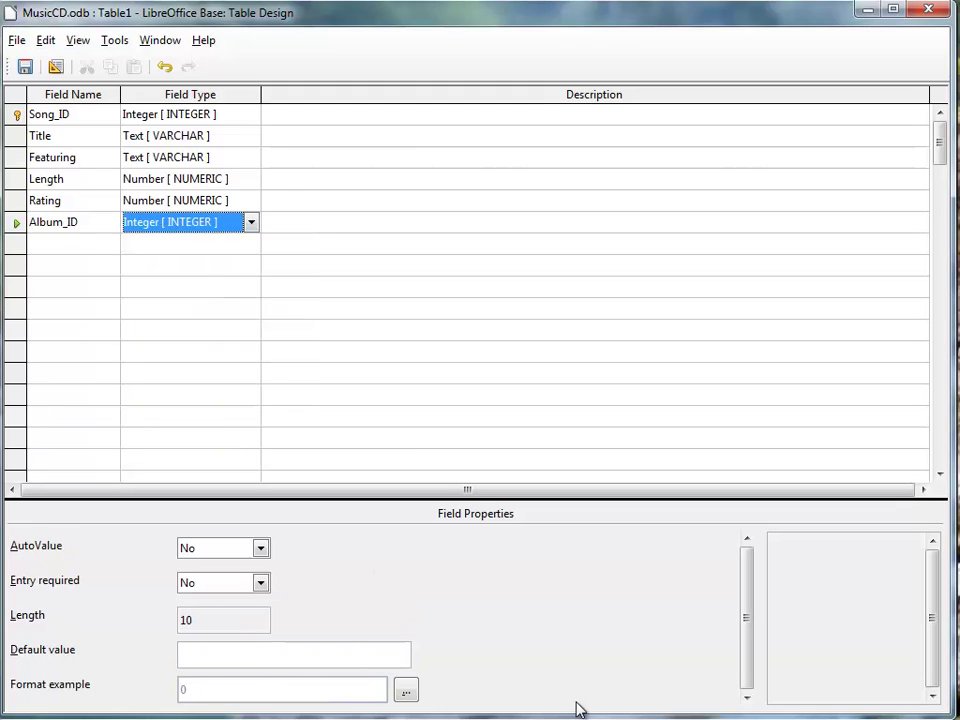
Save the table design under the name Songs.
left_click(25, 68)
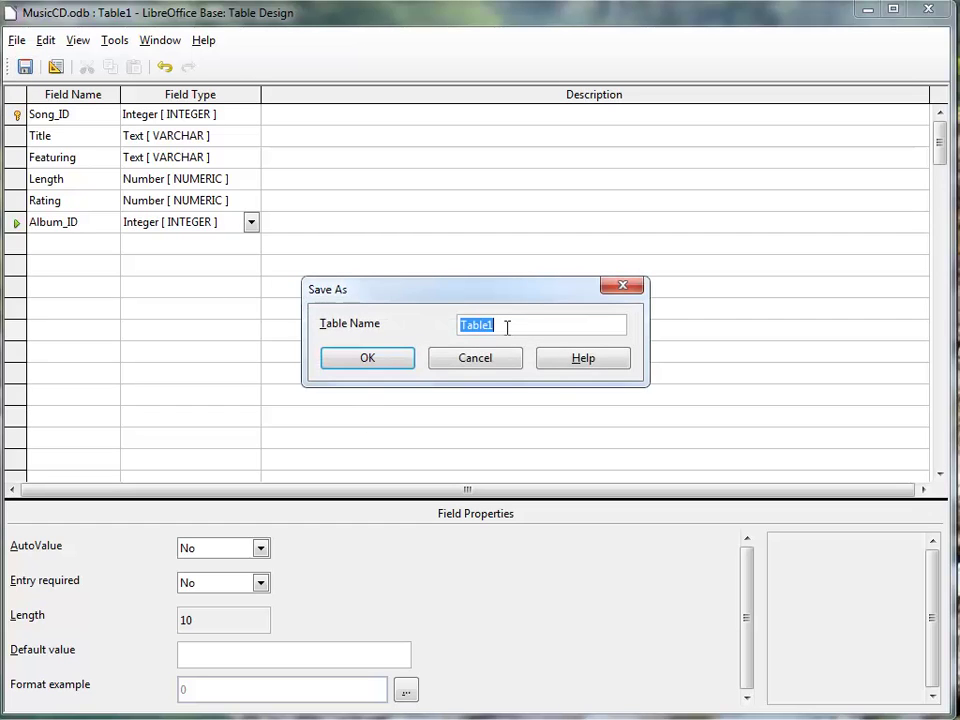
type("Songs")
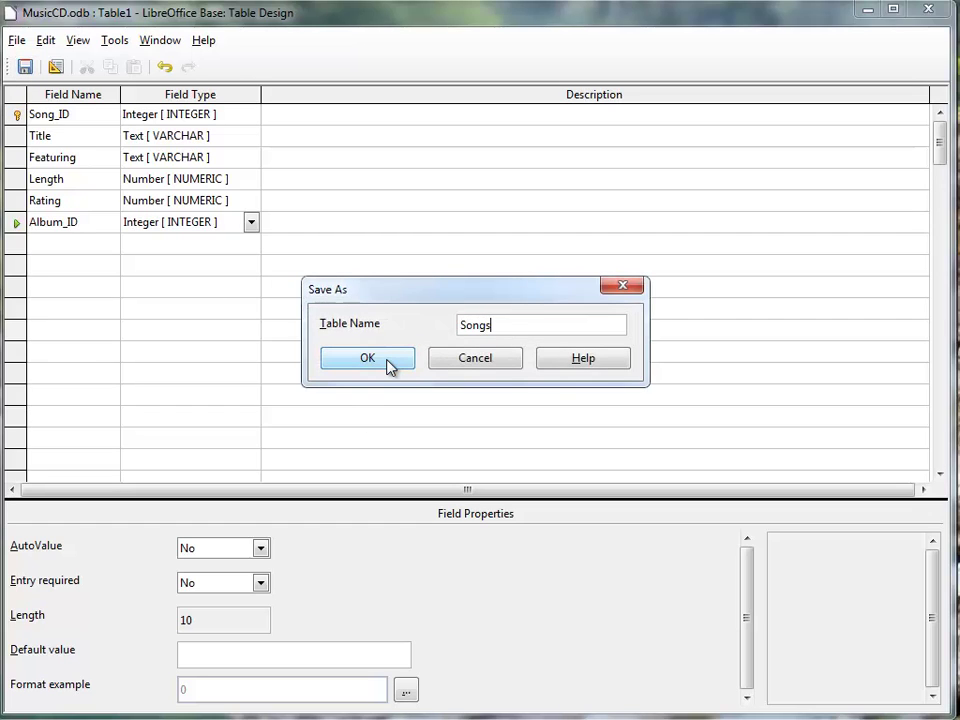
left_click(388, 362)
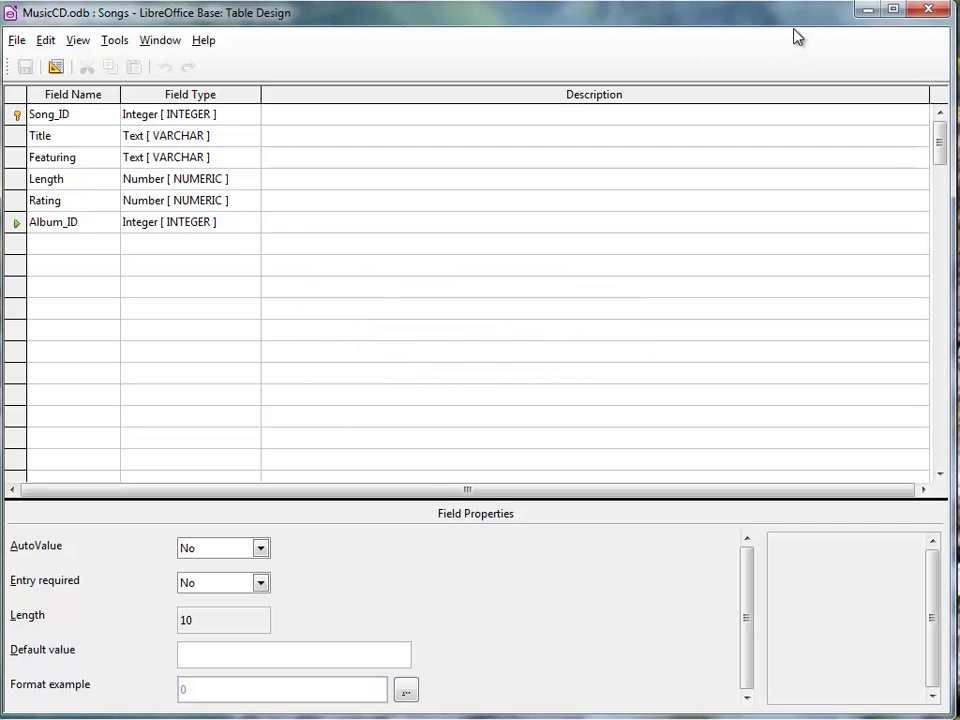
Close the Songs design, open the Artists table, and enter Beatles, Pop, rating 5.
left_click(931, 12)
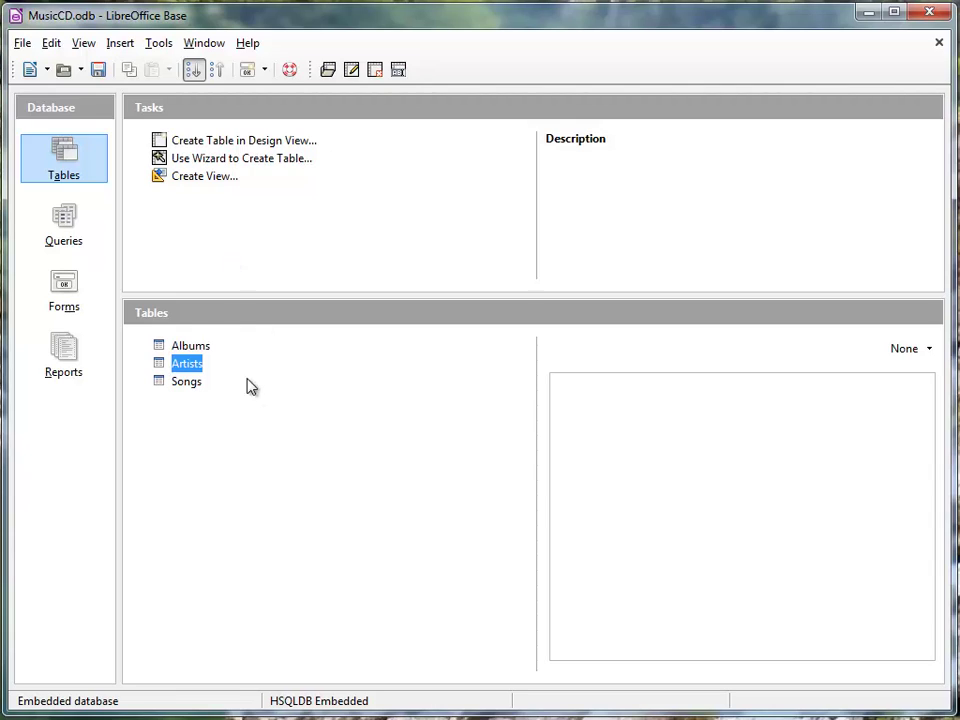
double_click(189, 367)
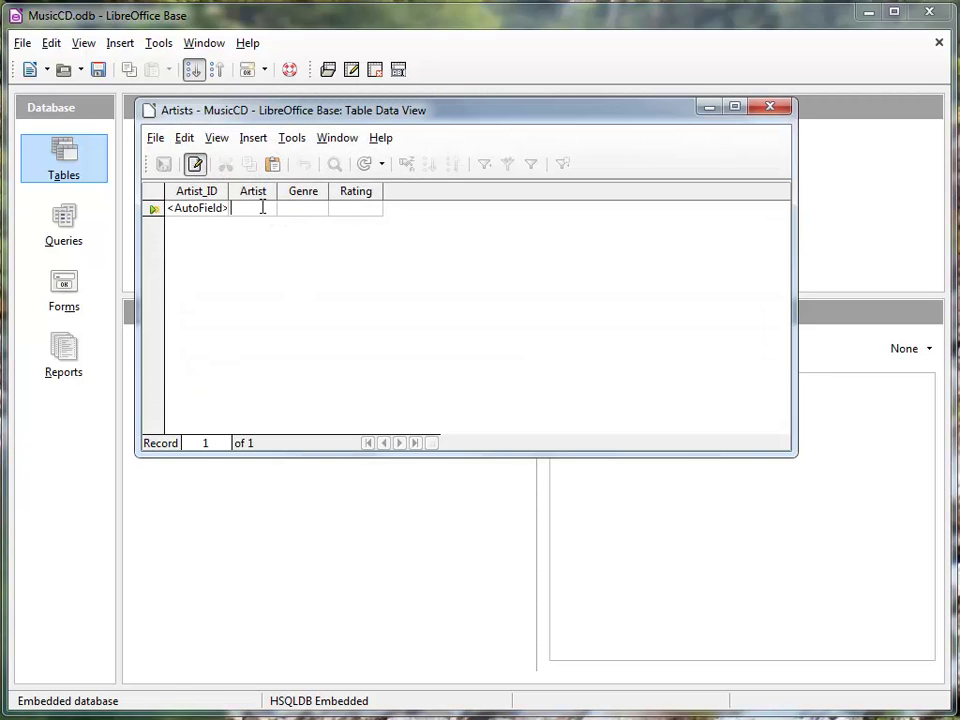
left_click(263, 207)
type("B")
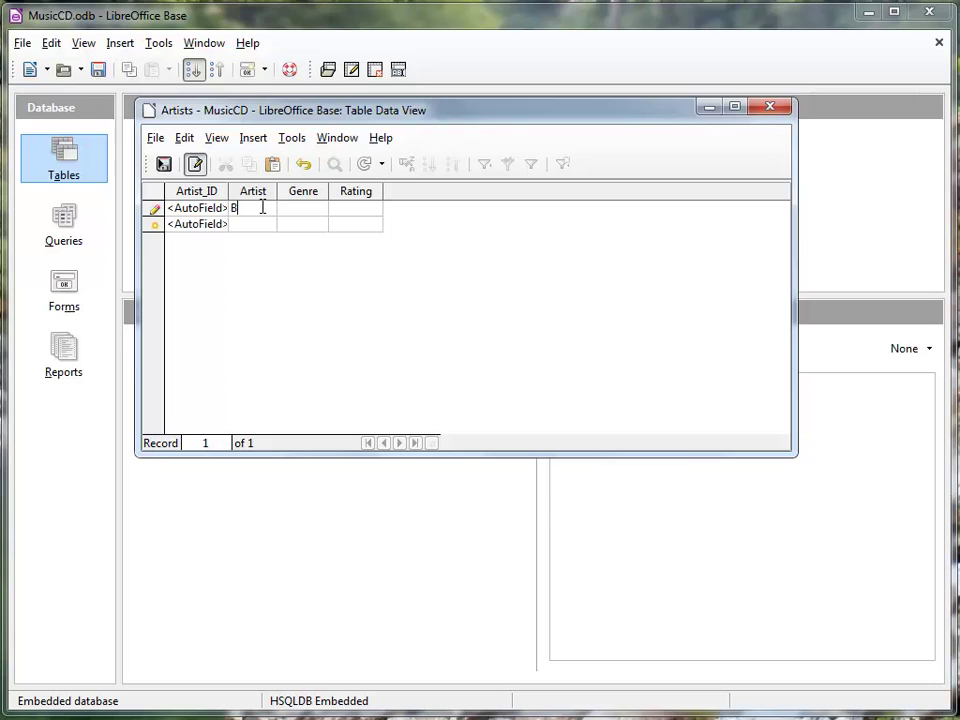
type("eat")
type("t")
type("es")
left_click(306, 210)
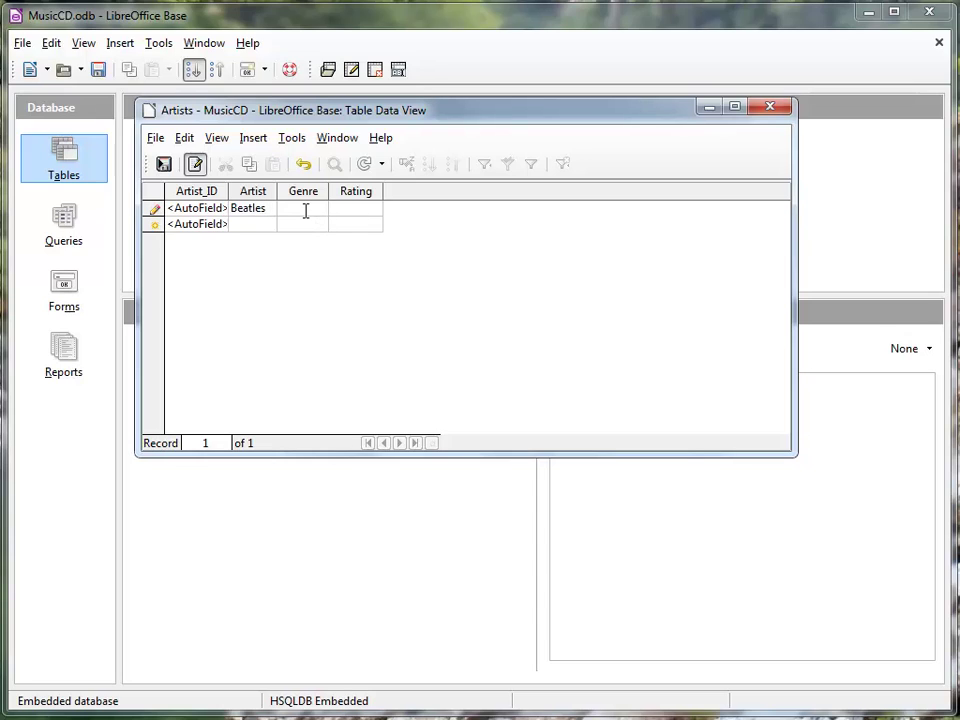
type("Pop")
key("Tab")
type("5")
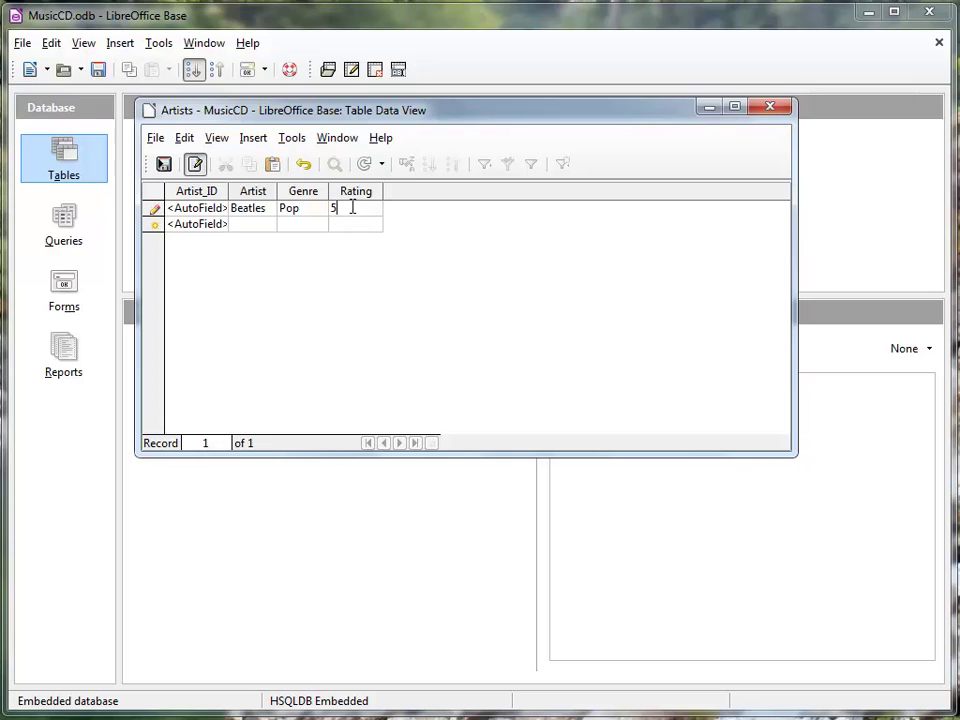